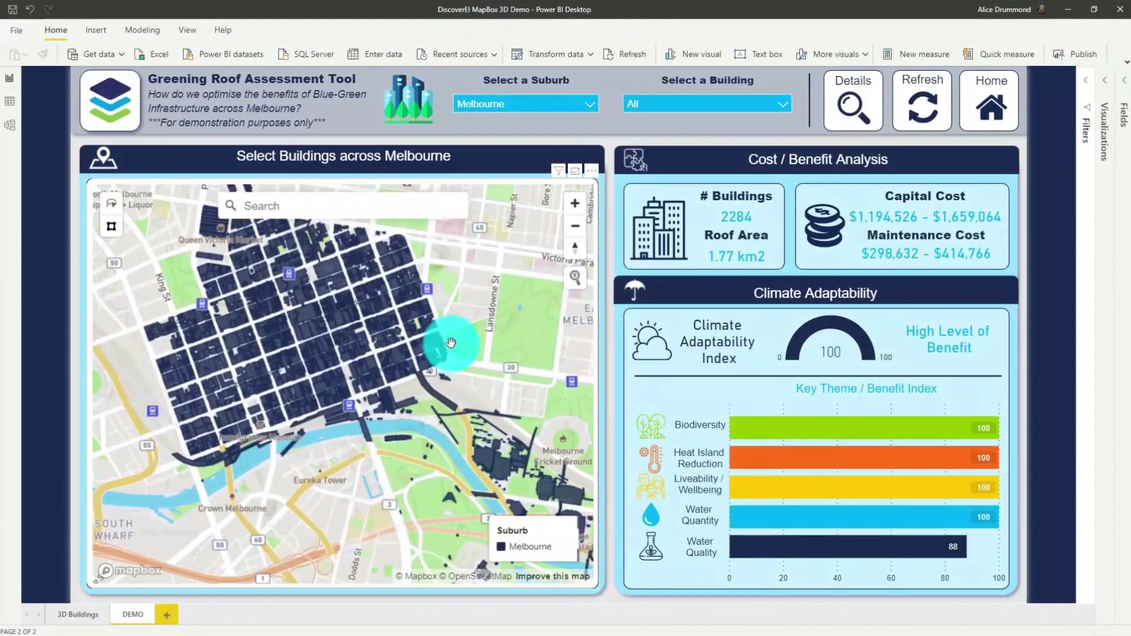
Lasso-select buildings around the Parliament area, then clear the selection and shift the map
click(111, 204)
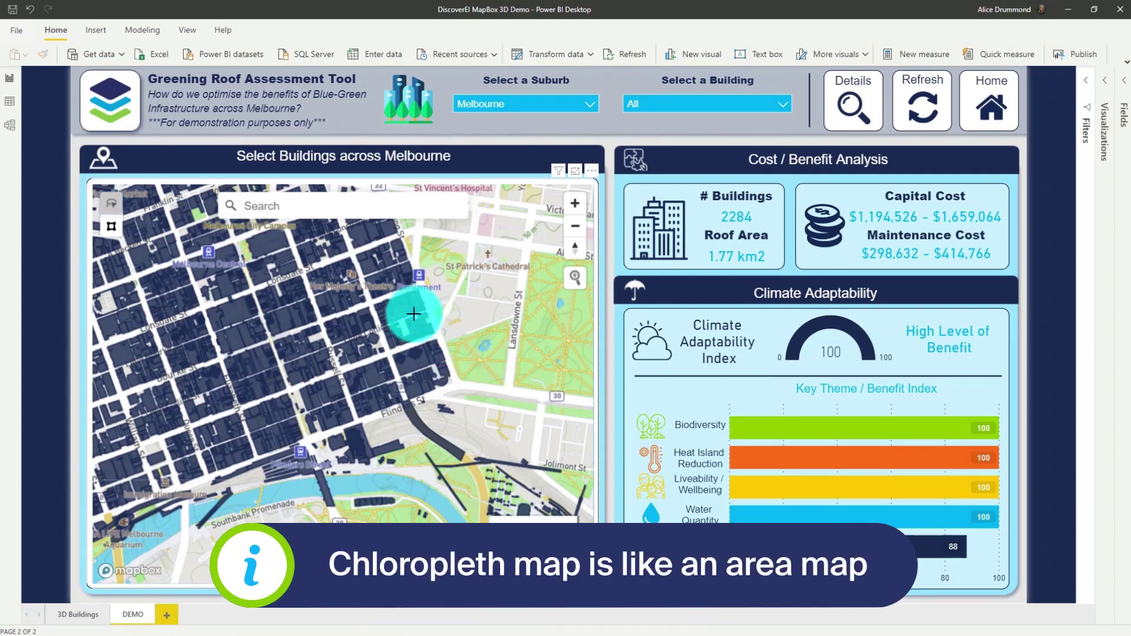
mouse_move(413, 314)
mouse_down()
mouse_move(384, 391)
mouse_move(449, 412)
mouse_move(462, 348)
mouse_move(436, 312)
mouse_up()
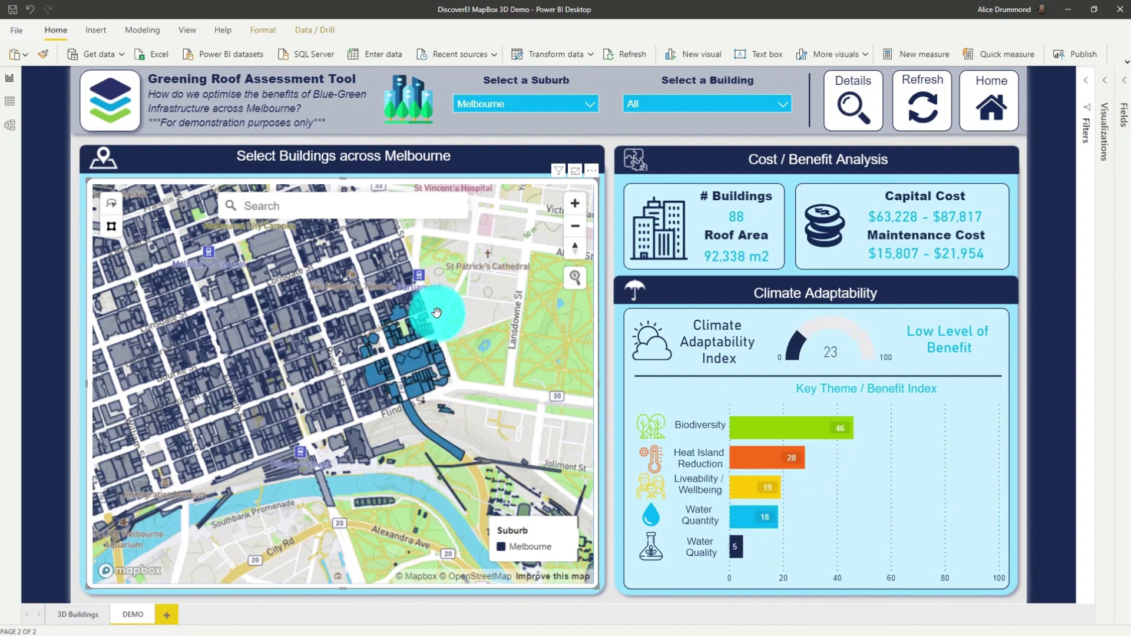
click(471, 311)
drag(463, 308, 513, 356)
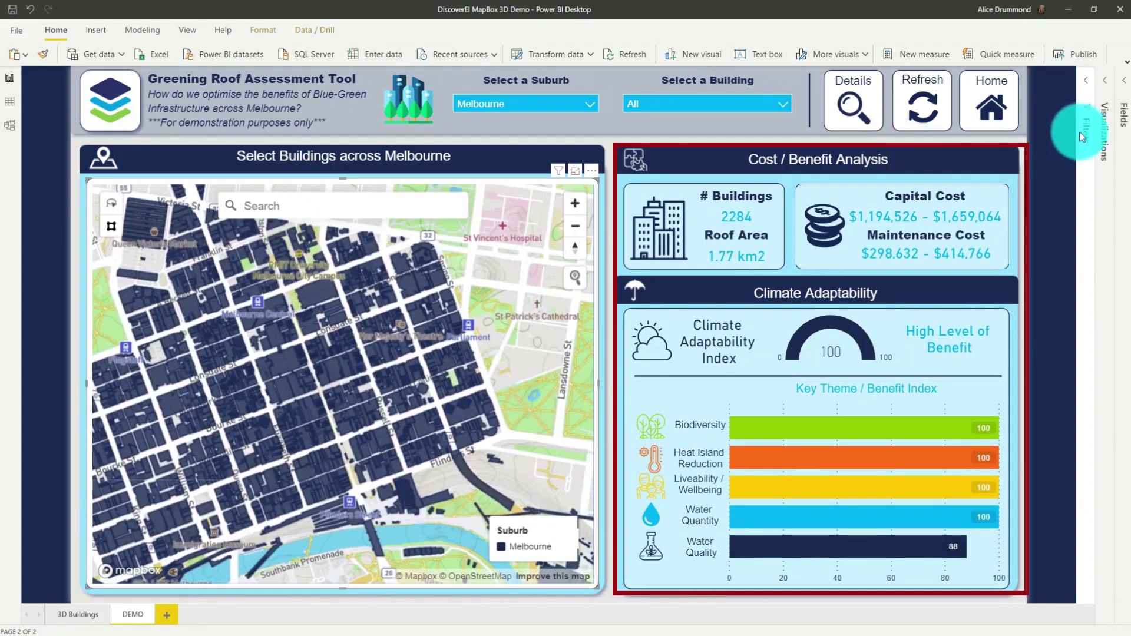
Show the Mapbox visual's Format settings and scroll through the expanded Choropleth options
click(1106, 104)
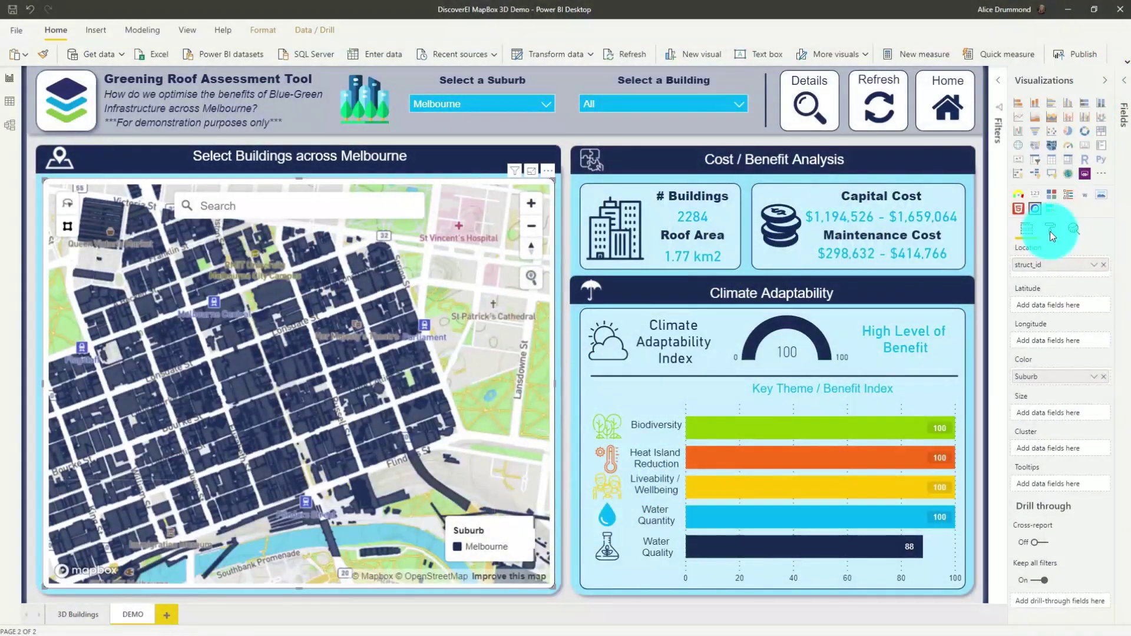
click(1051, 231)
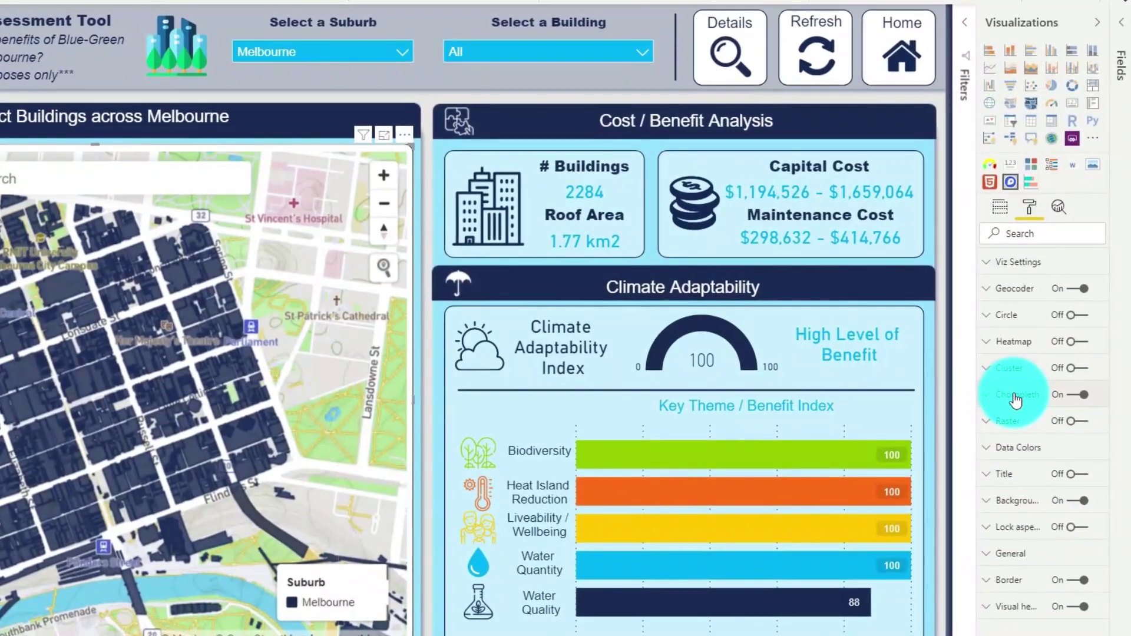
click(1016, 399)
scroll(1035, 321, down, 8)
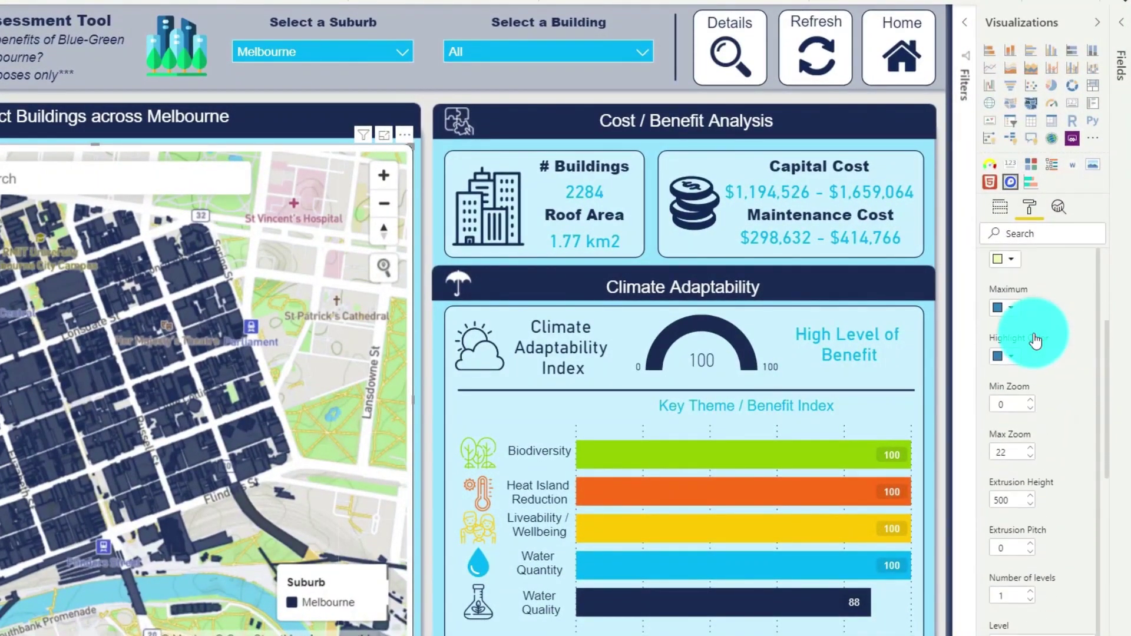
scroll(1034, 299, down, 5)
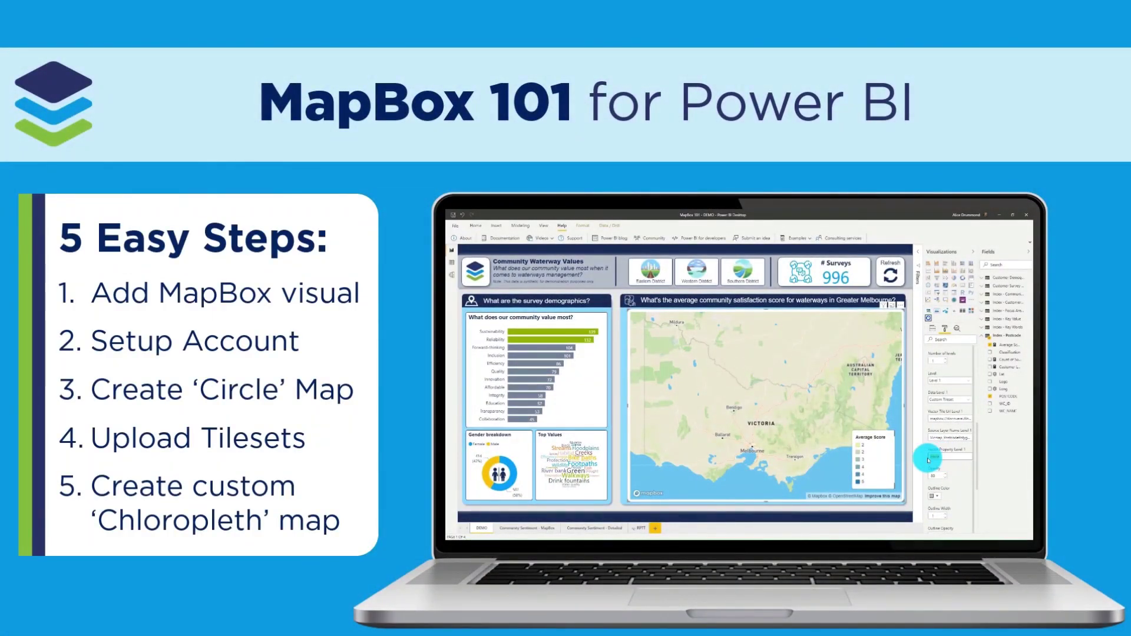
Colour polygons by POSTCODE with a scale minimum of 1 and a new maximum colour, then show the Fields wells
key(Return)
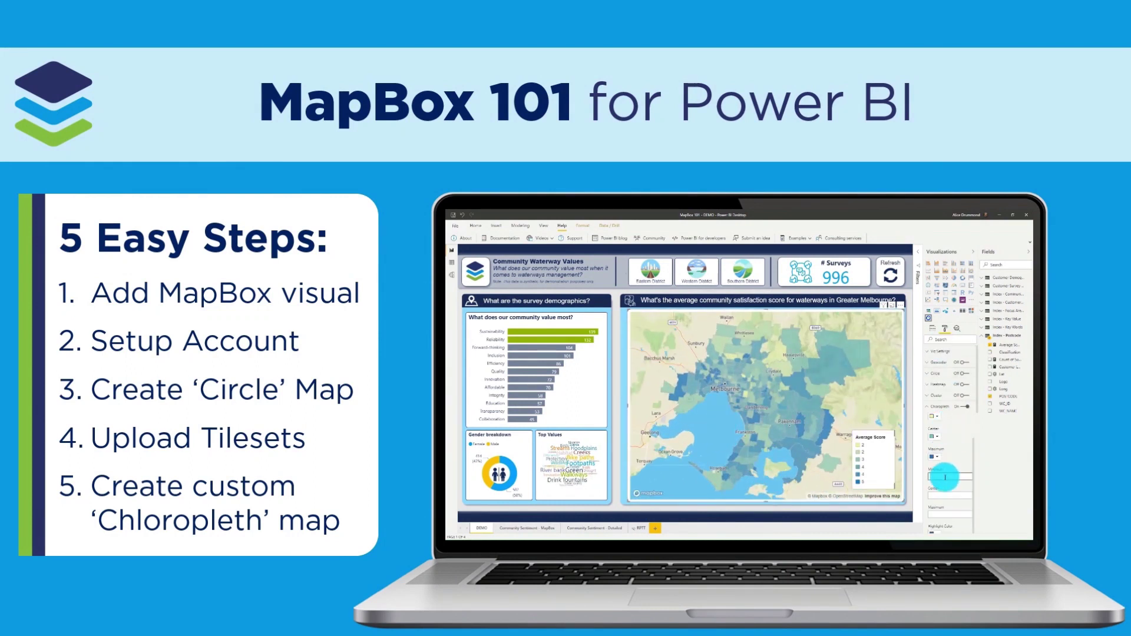
text(1)
click(947, 496)
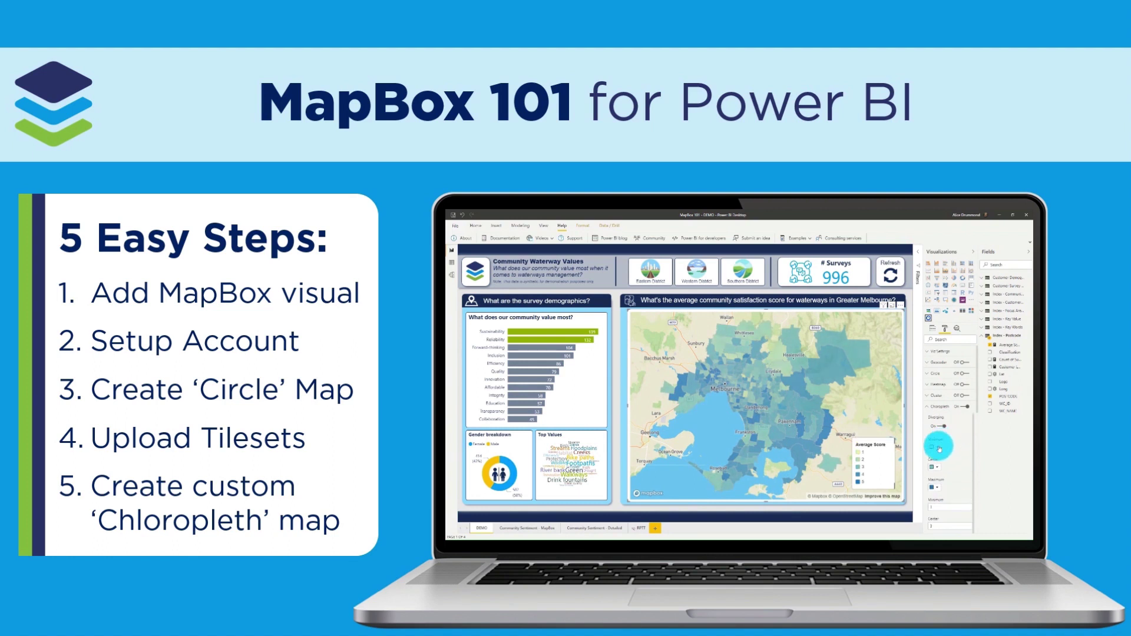
click(936, 488)
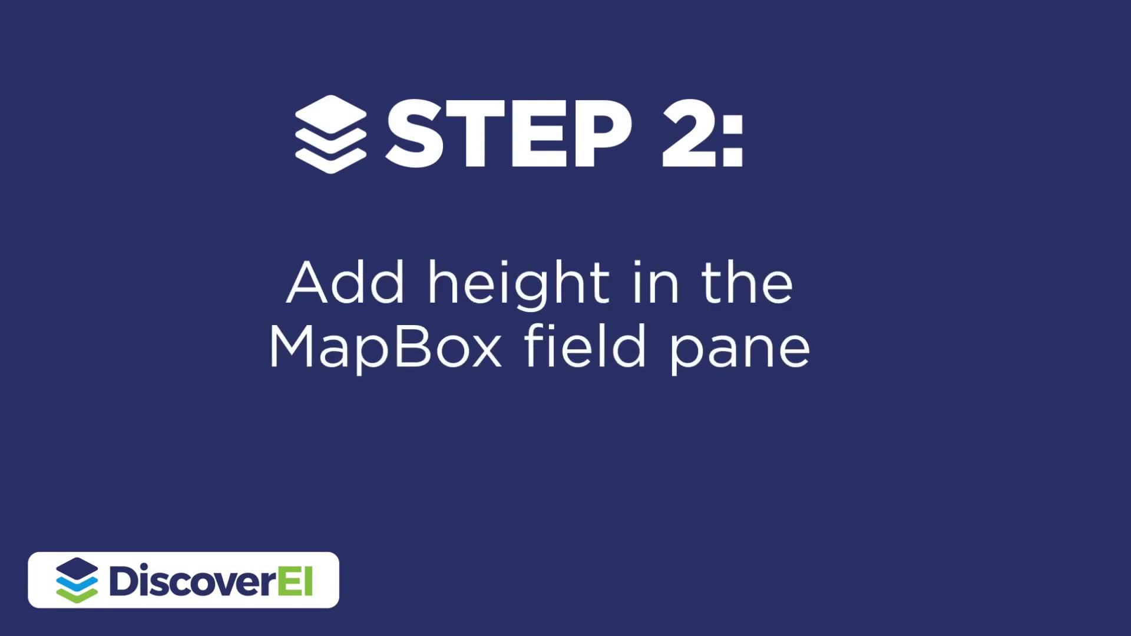
click(1030, 227)
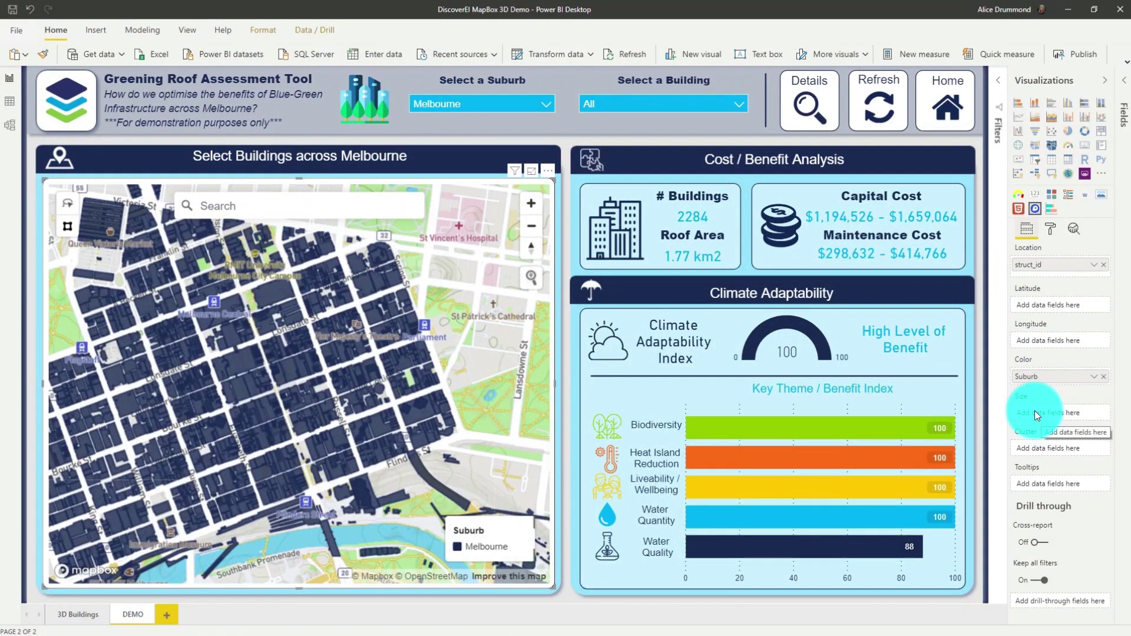
click(8, 104)
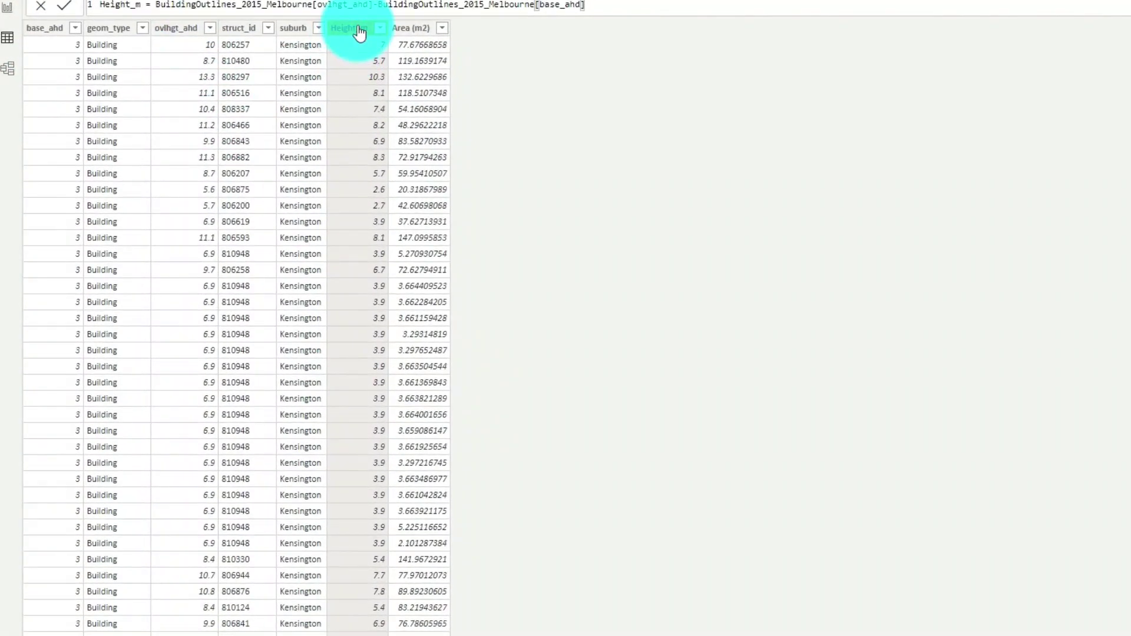
scroll(359, 199, down, 10)
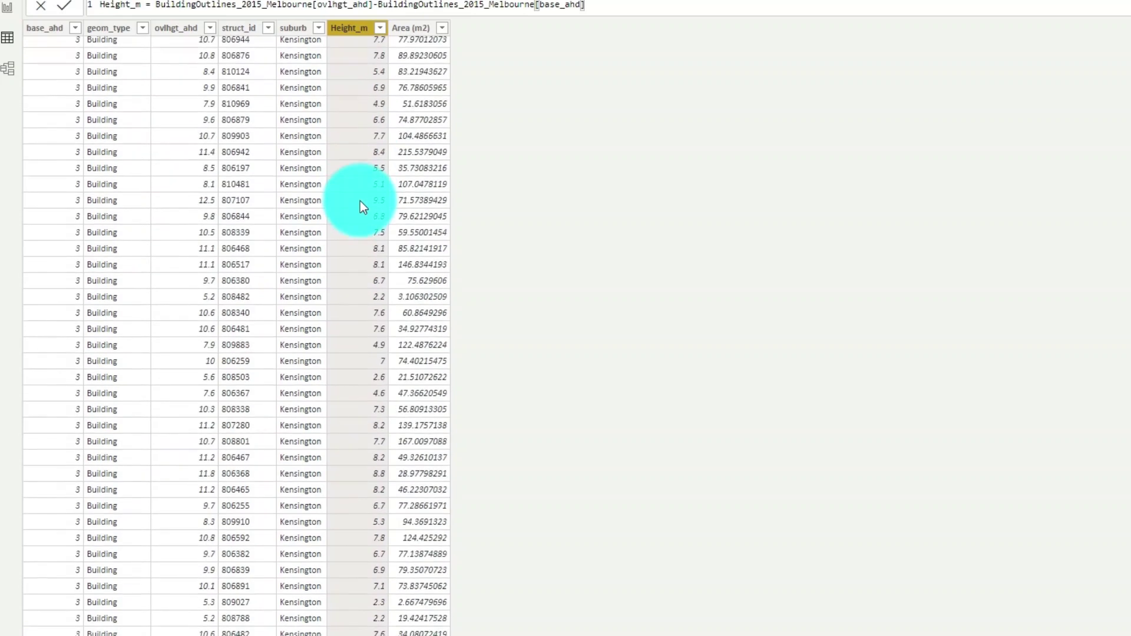
scroll(359, 171, up, 10)
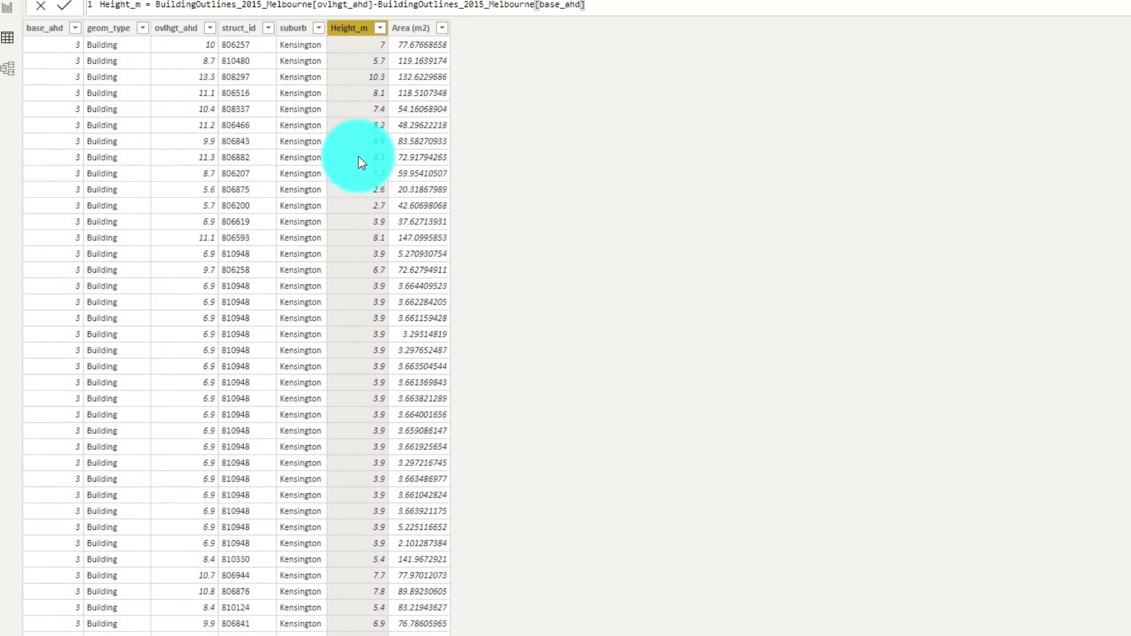
click(7, 7)
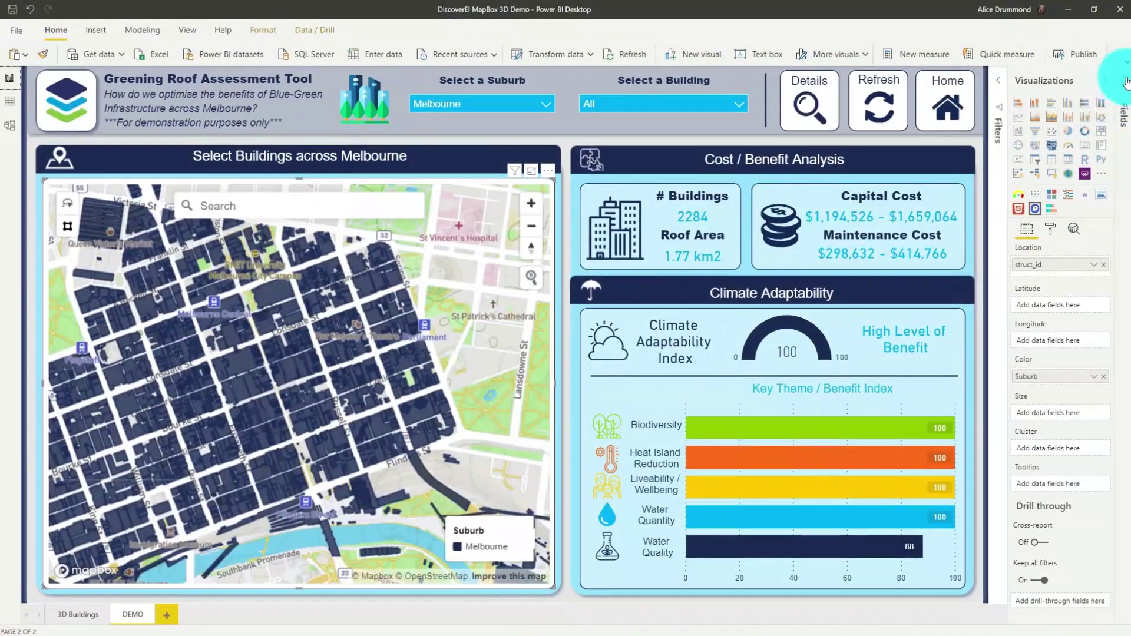
Put BuildingOutlines' Height_m into the Size well and tilt the map to view the 3D extrusions
click(1125, 81)
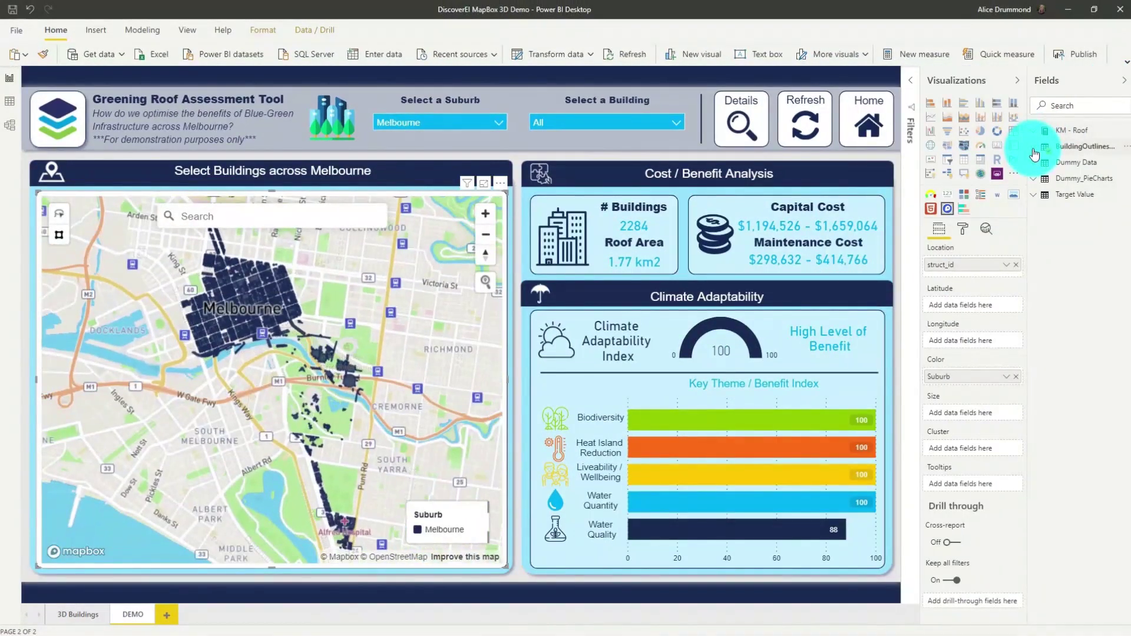
click(1035, 150)
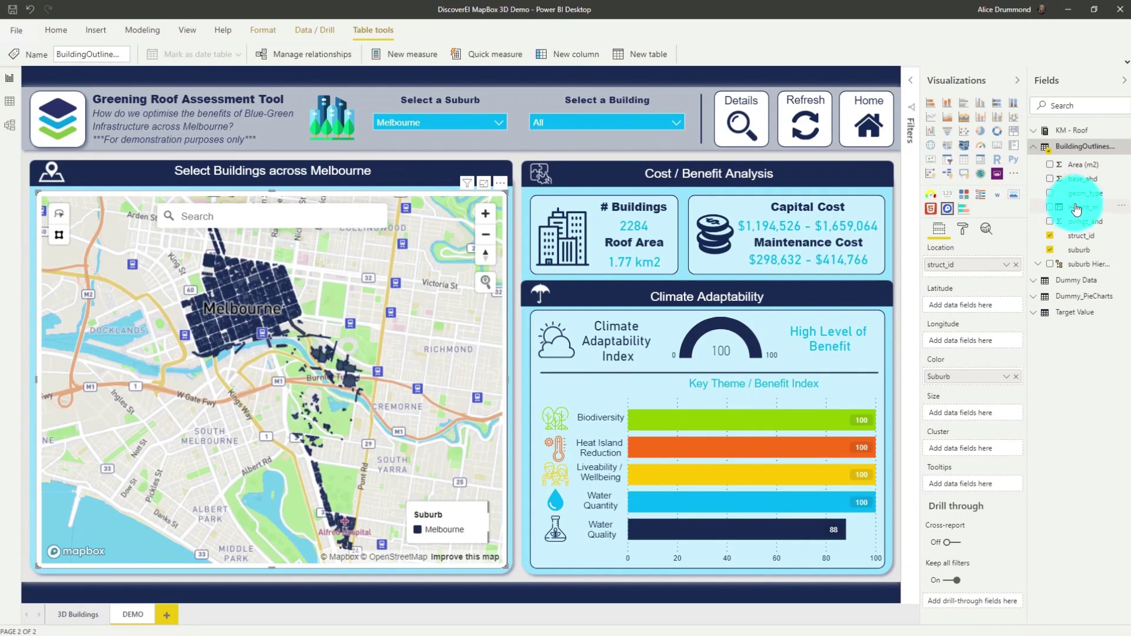
drag(1084, 212, 991, 396)
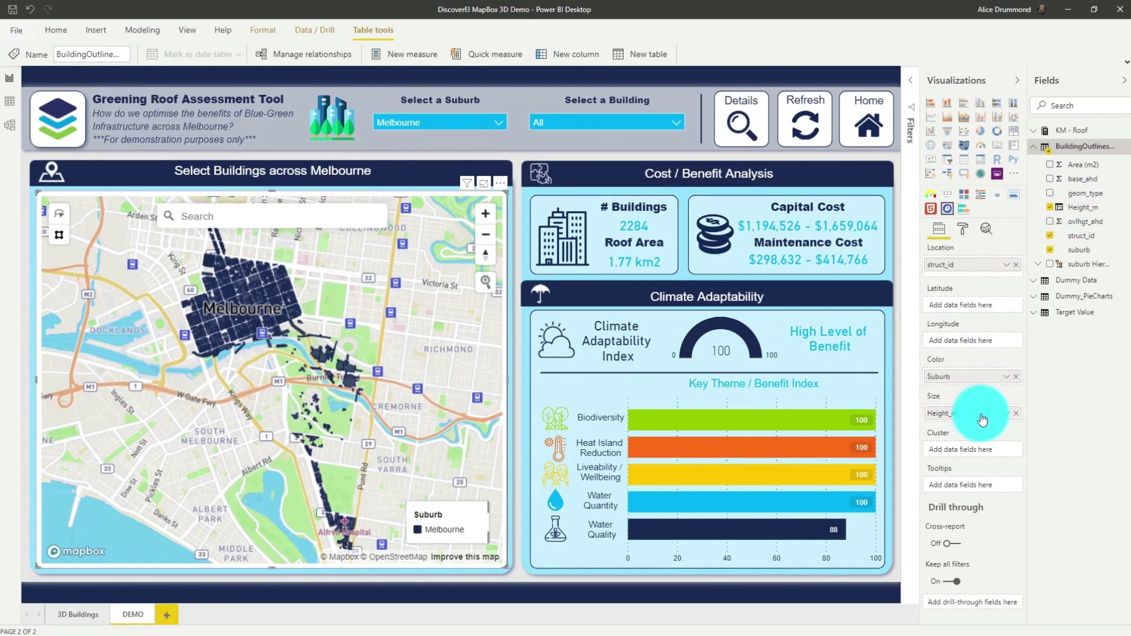
click(380, 386)
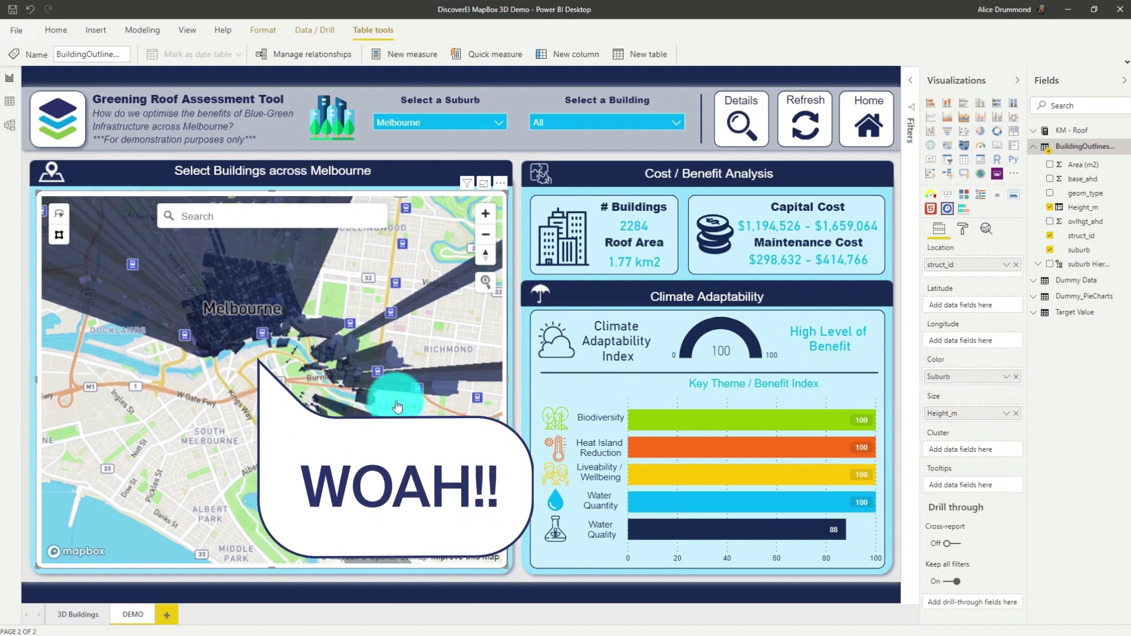
scroll(397, 407, down, 5)
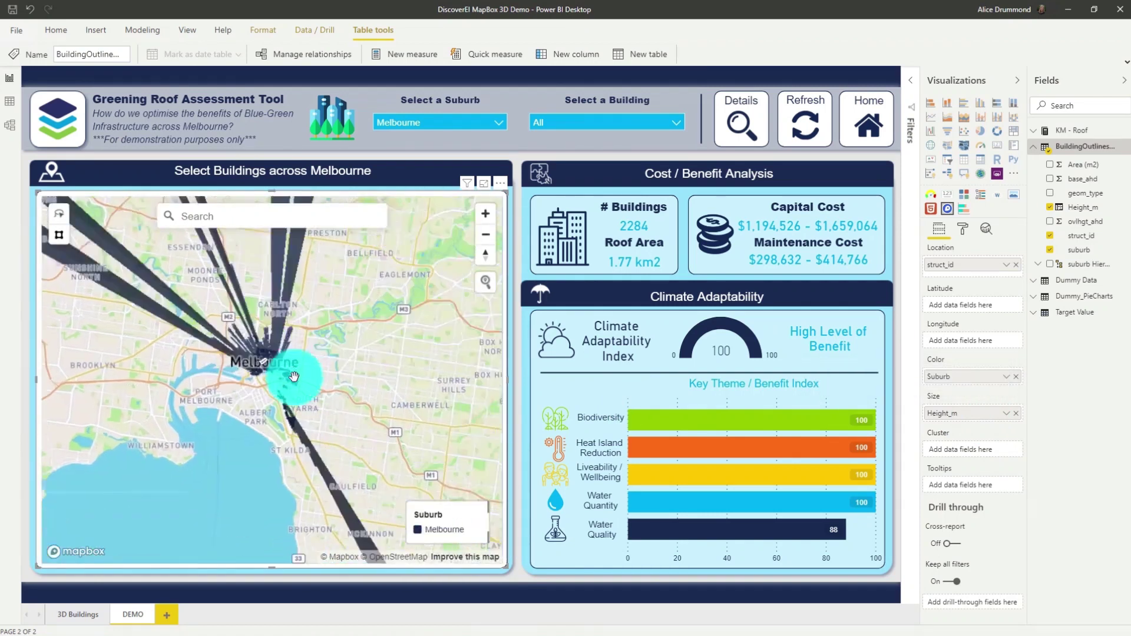
drag(294, 377, 404, 384)
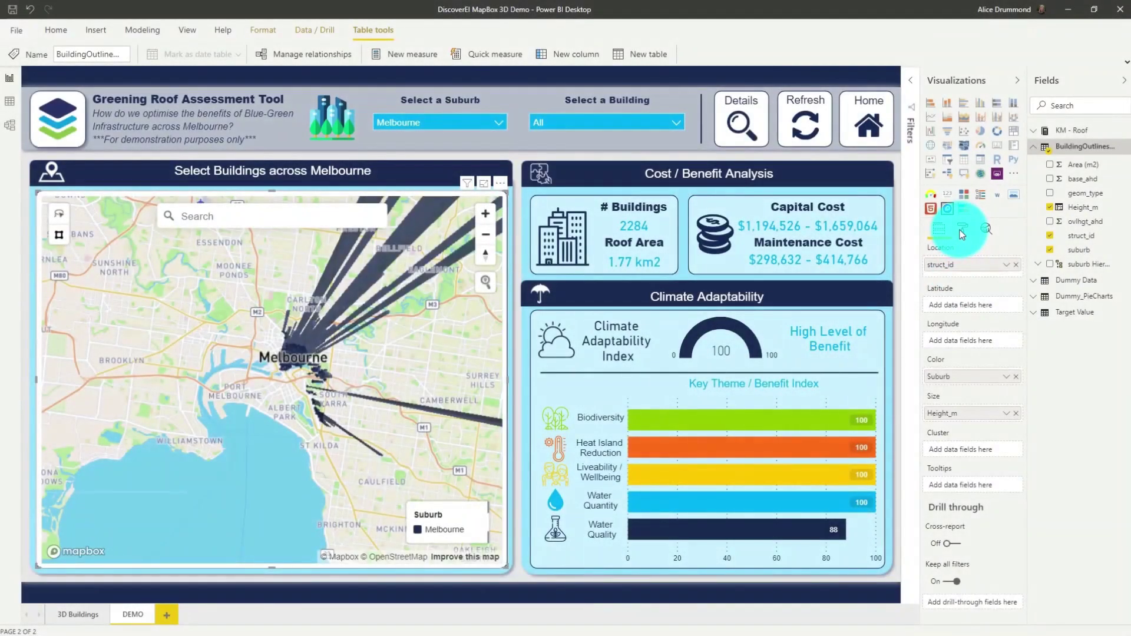
Change the Choropleth Extrusion Height from 500 to 5 and zoom into the CBD
click(963, 229)
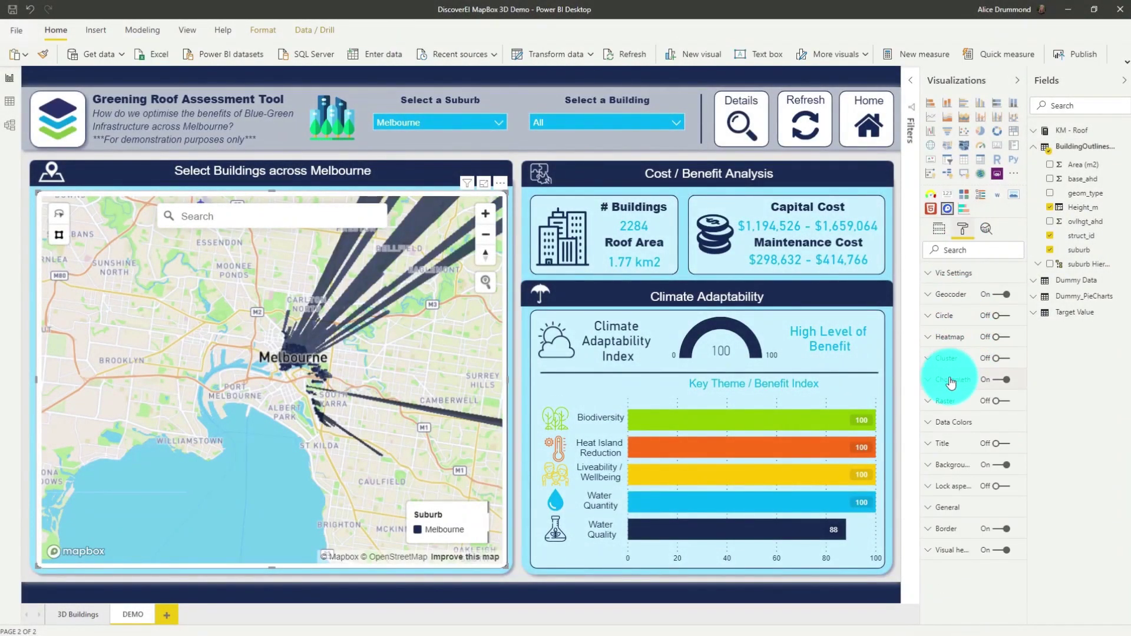
click(951, 380)
scroll(962, 354, down, 5)
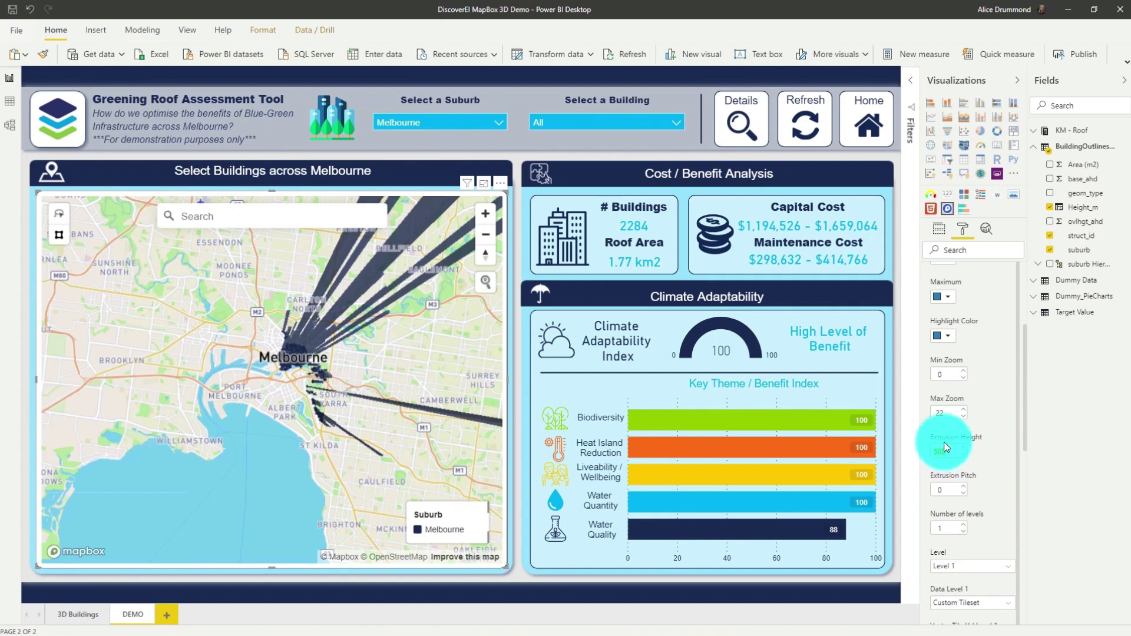
text(5)
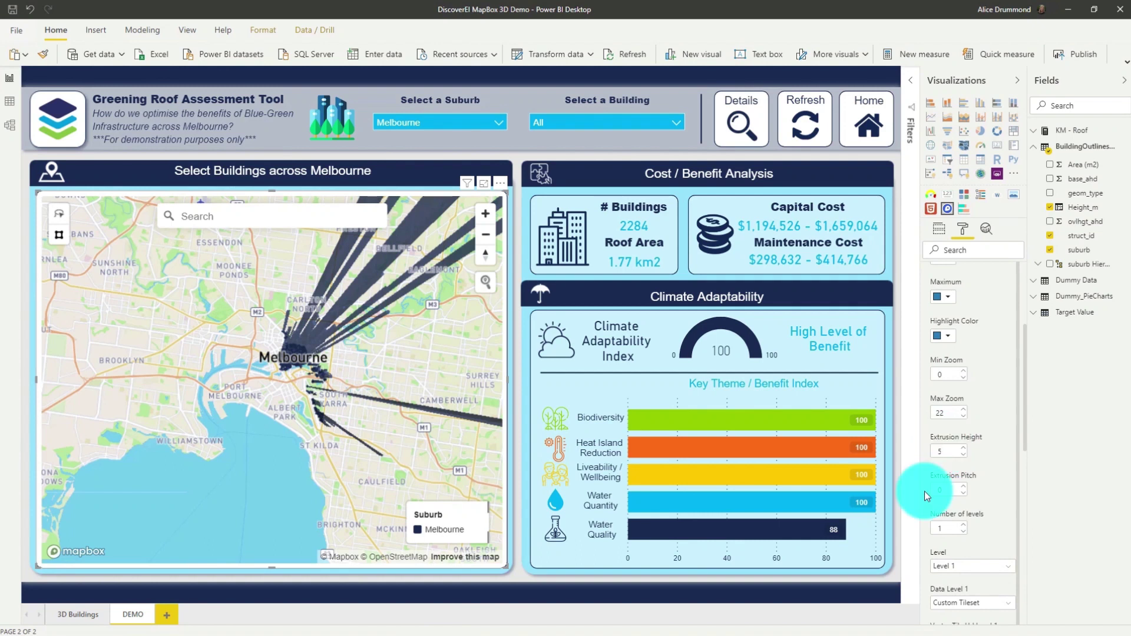
scroll(341, 379, up, 5)
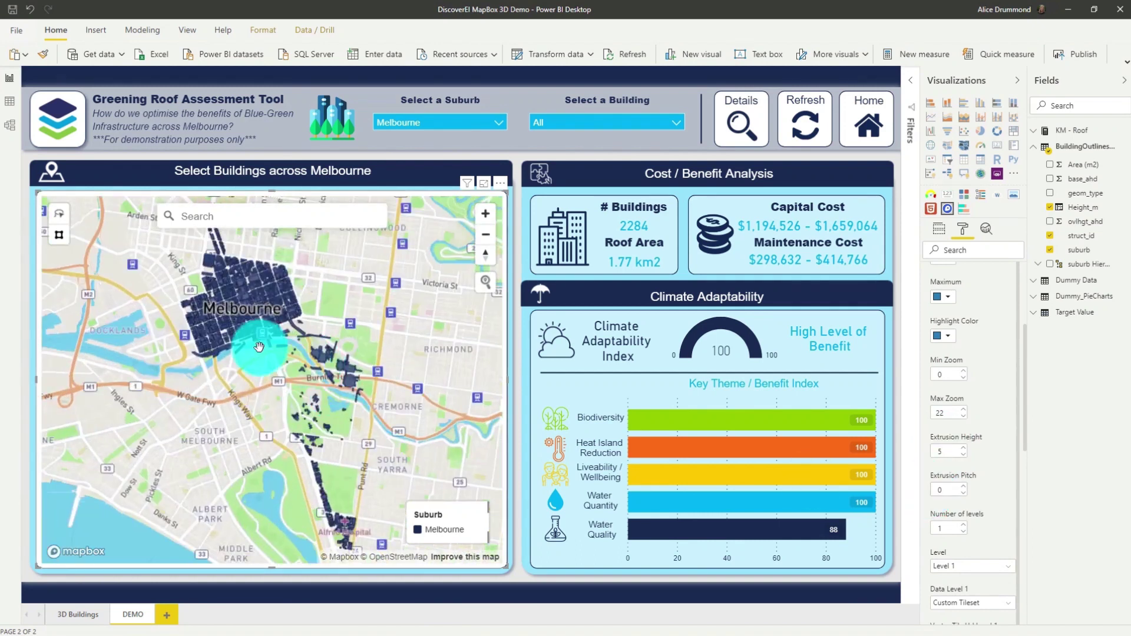
scroll(290, 313, up, 5)
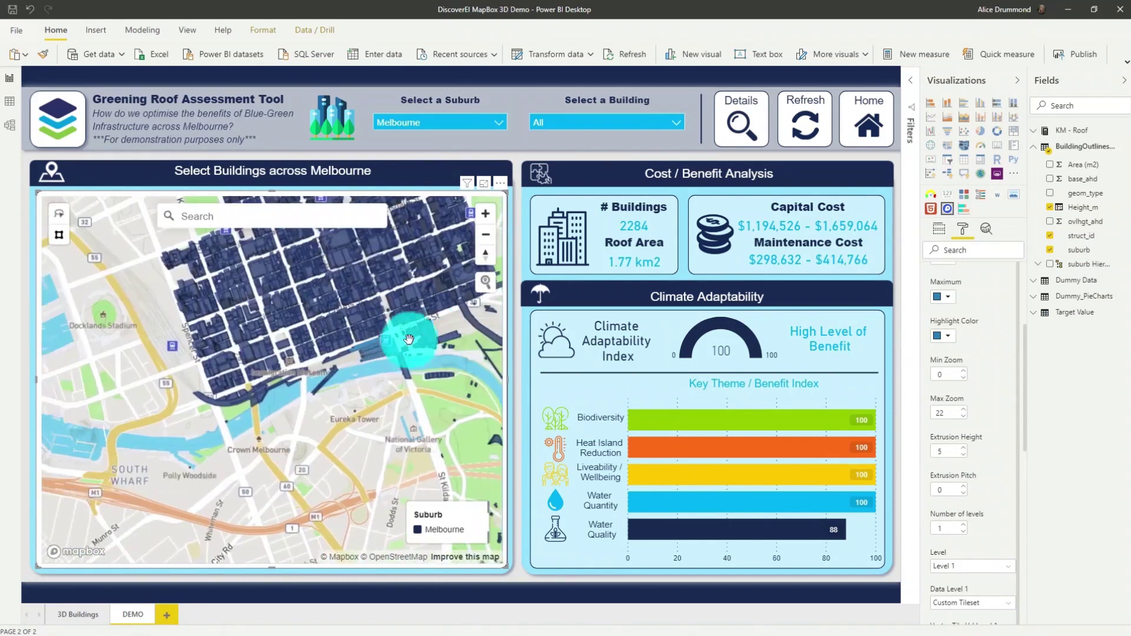
Pan, rotate and zoom the 3D map to inspect the CBD towers
drag(344, 383, 301, 321)
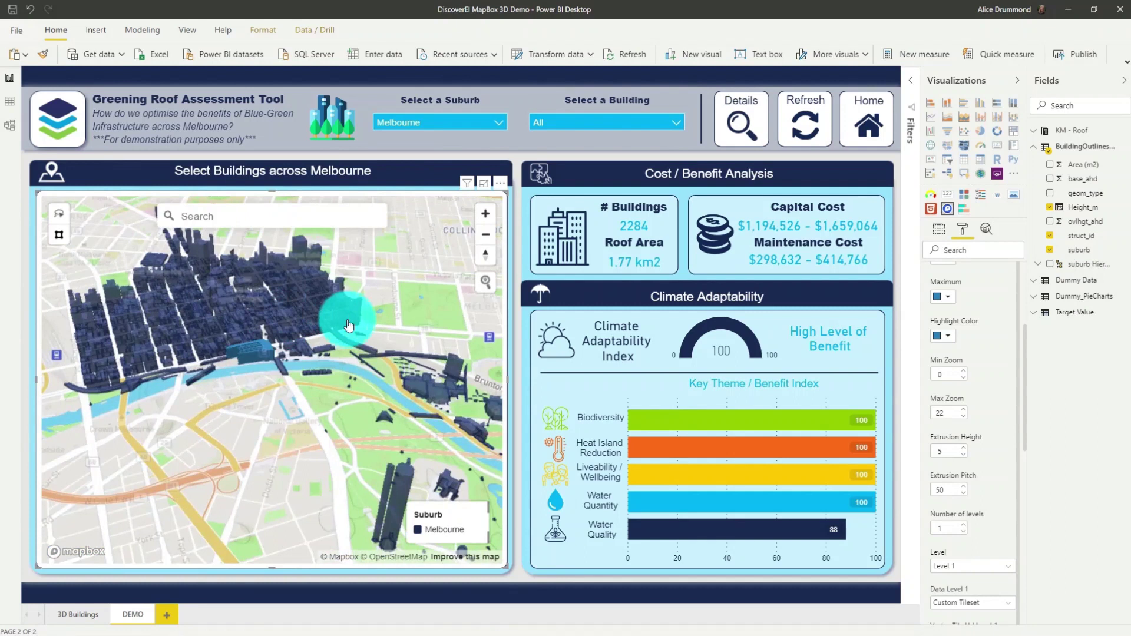
drag(349, 325, 363, 369)
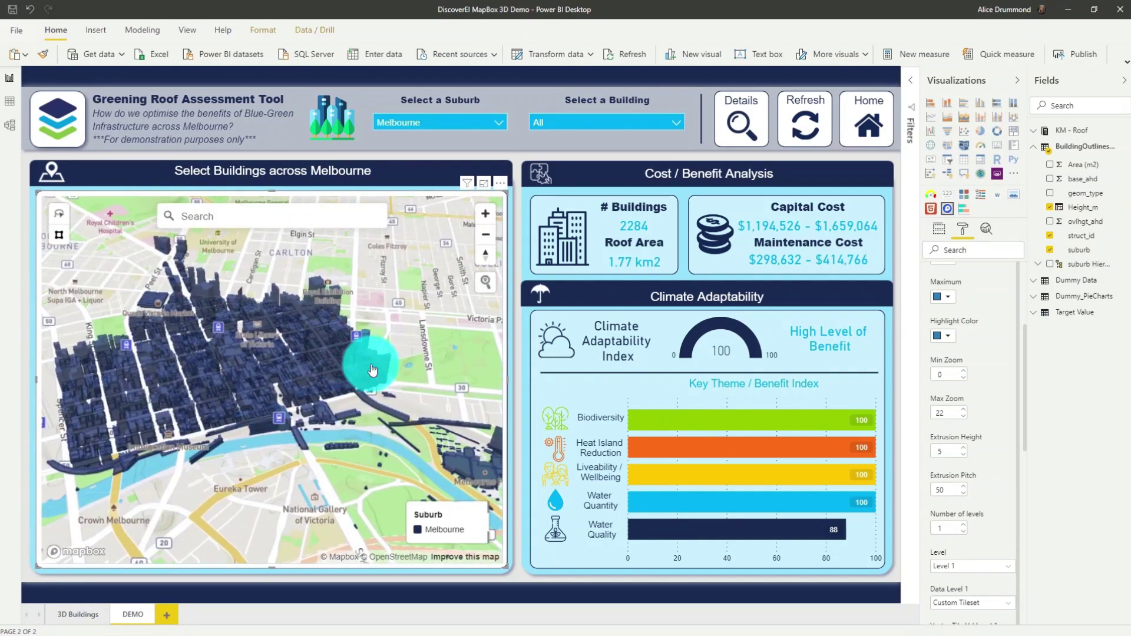
drag(444, 381, 375, 380)
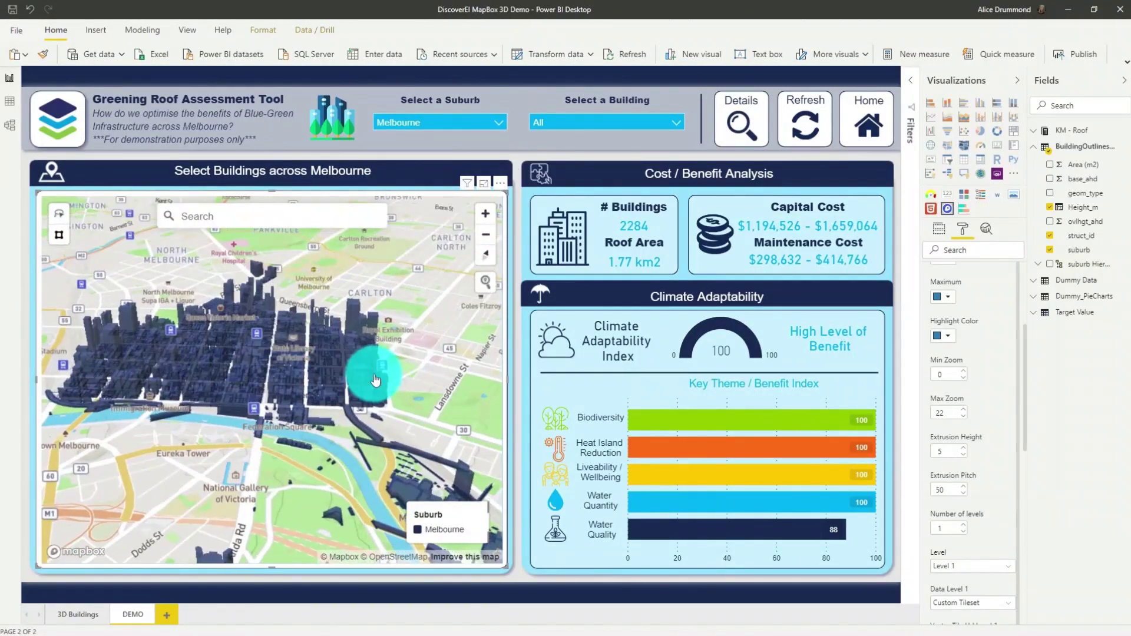
scroll(382, 383, up, 5)
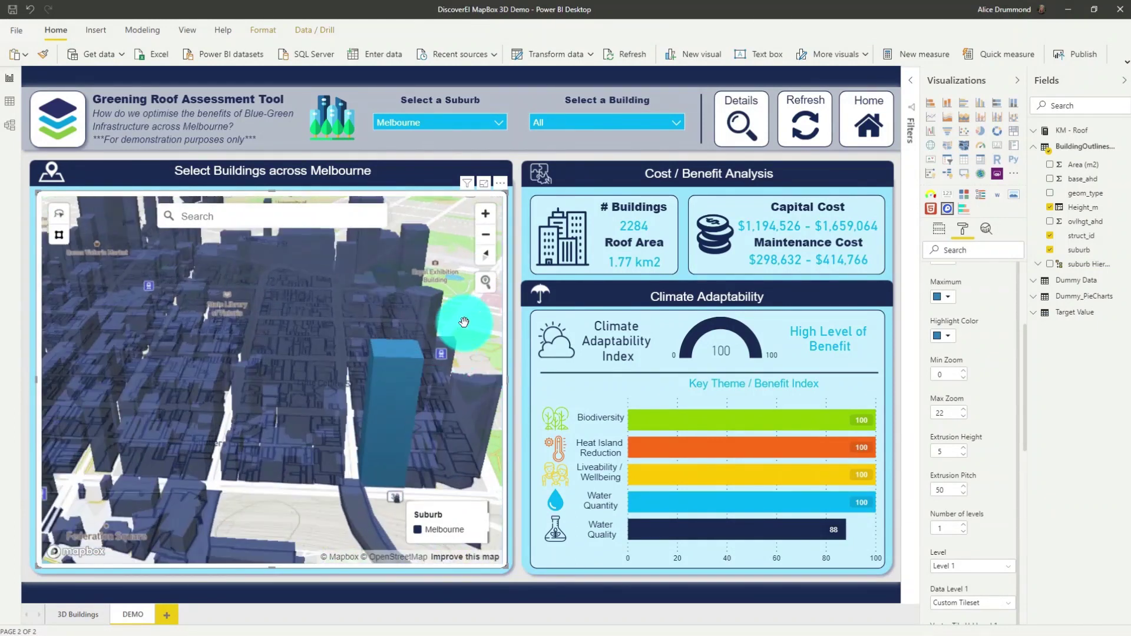
drag(476, 328, 474, 329)
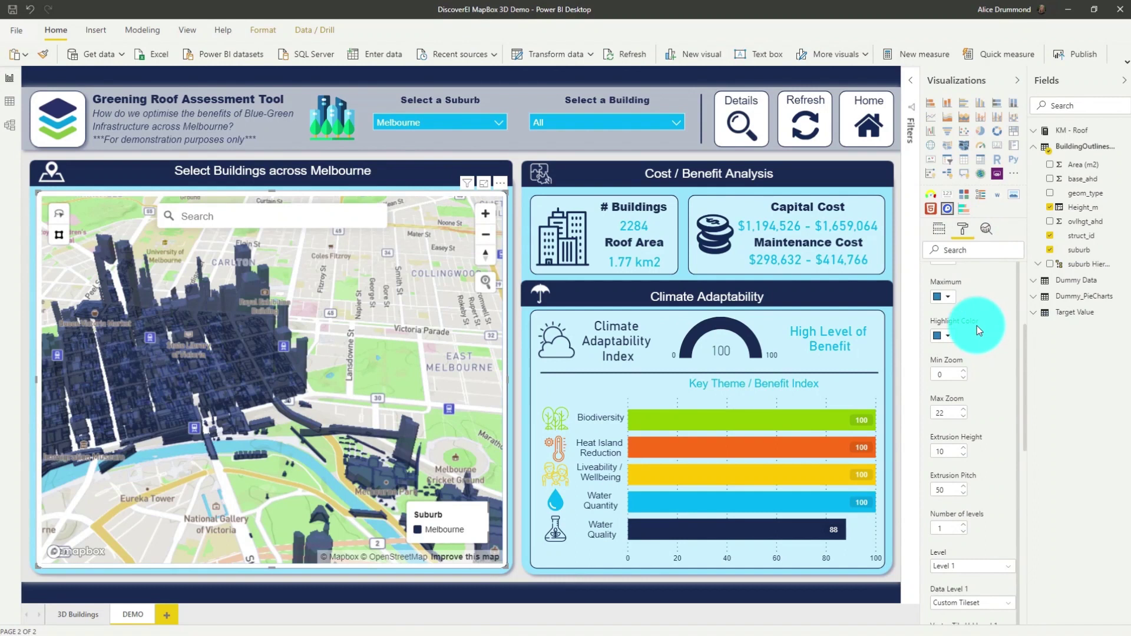
scroll(978, 329, up, 1)
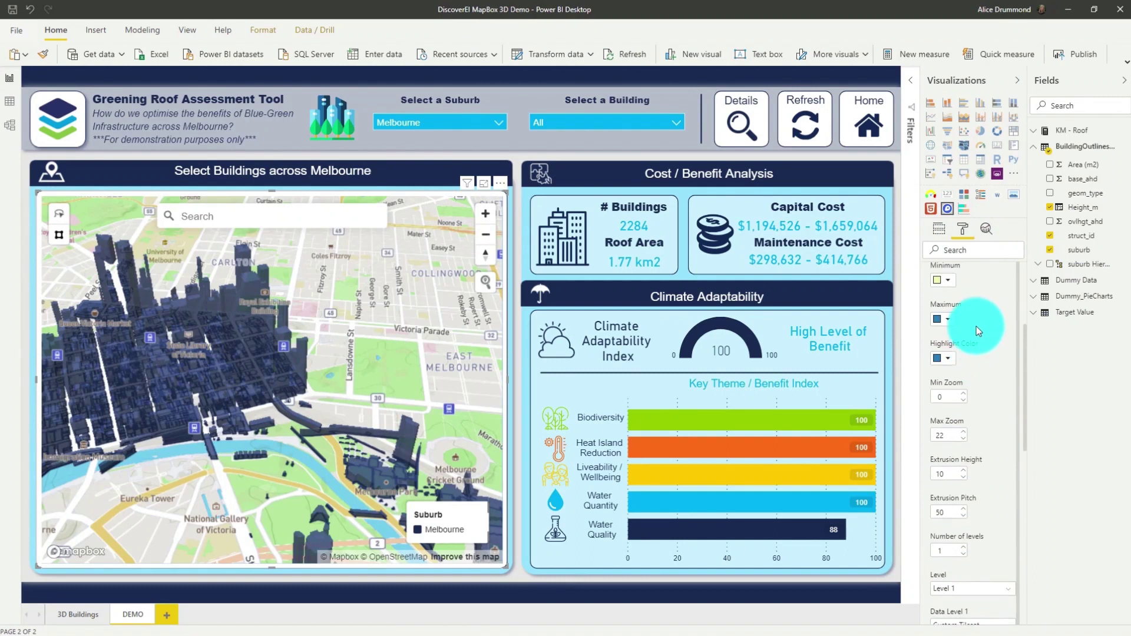
scroll(980, 341, up, 3)
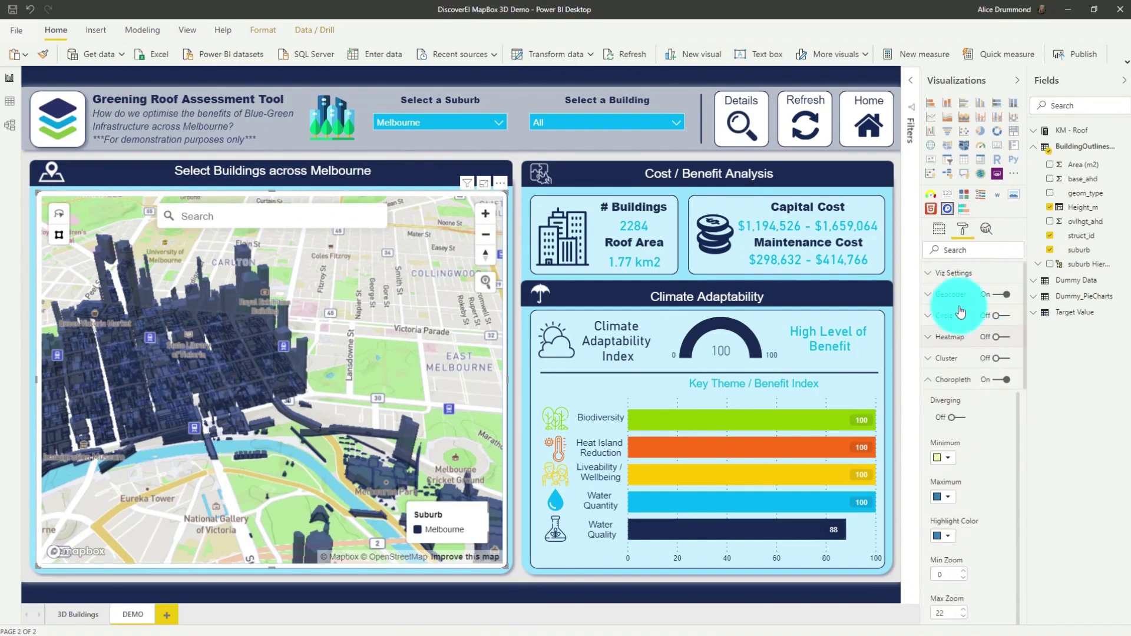
Set the Viz Settings Map Style to Satellite and zoom in over the CBD towers
click(957, 282)
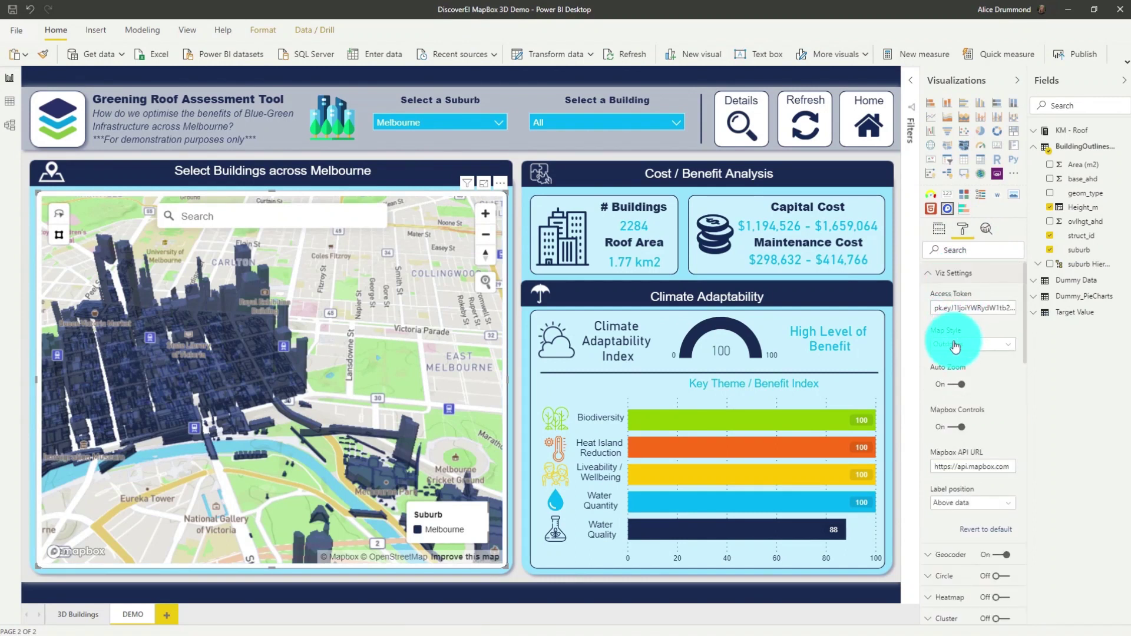
click(956, 345)
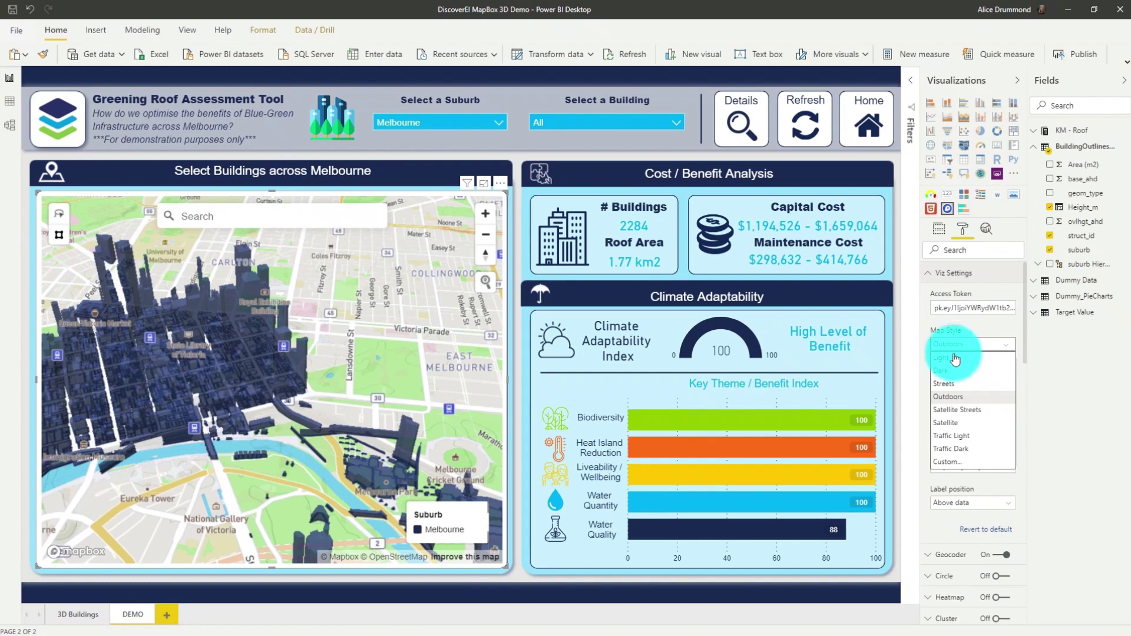
click(958, 423)
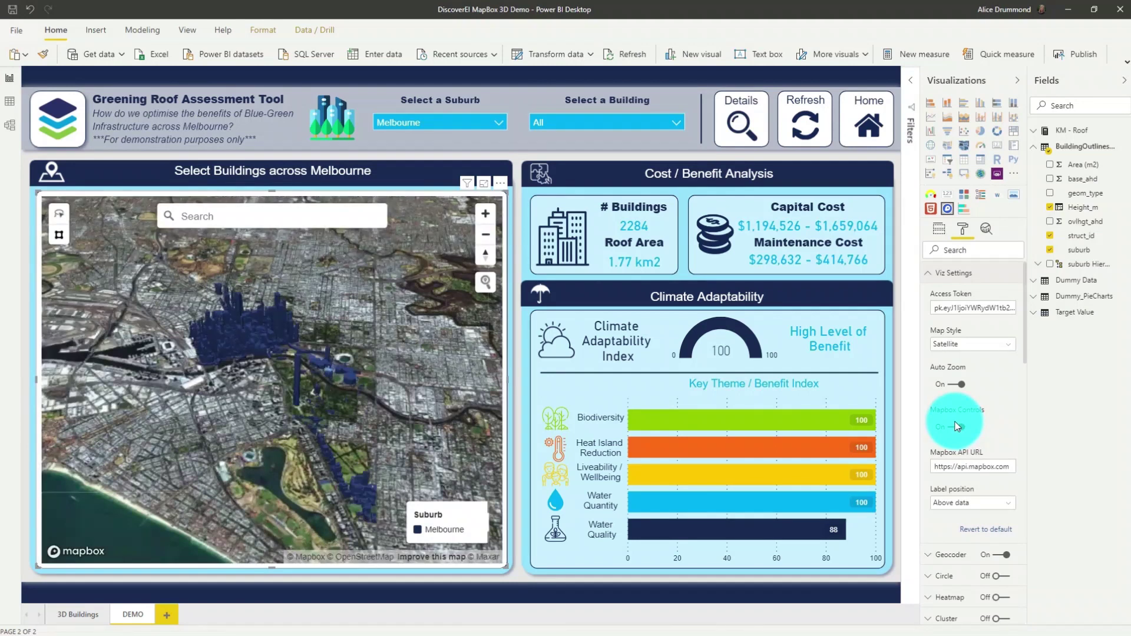
scroll(319, 328, up, 5)
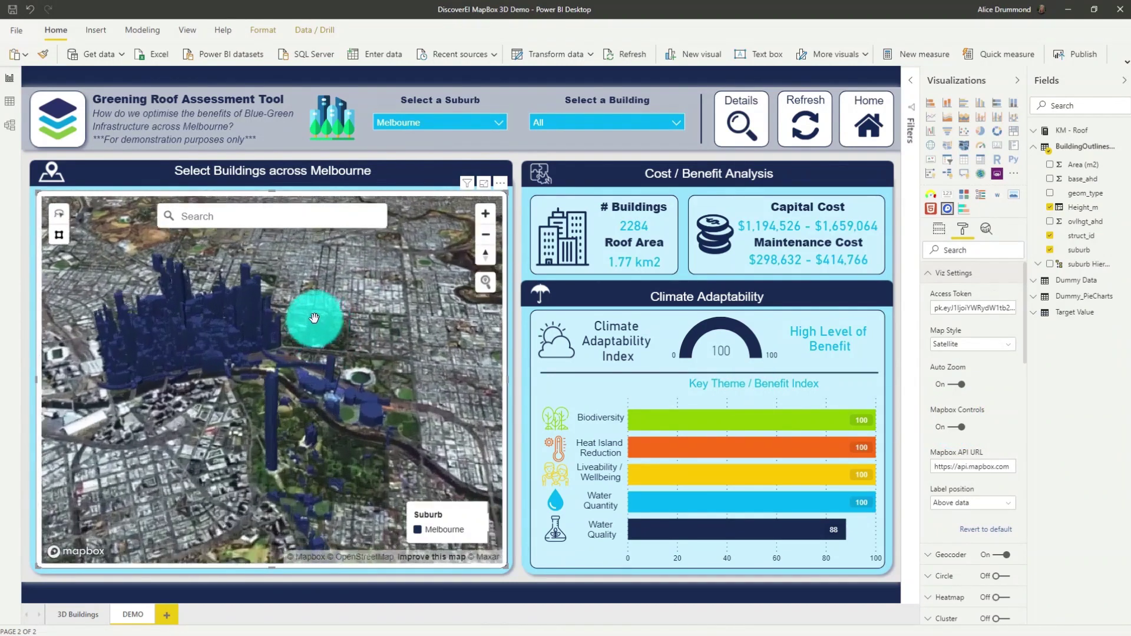
scroll(314, 318, up, 5)
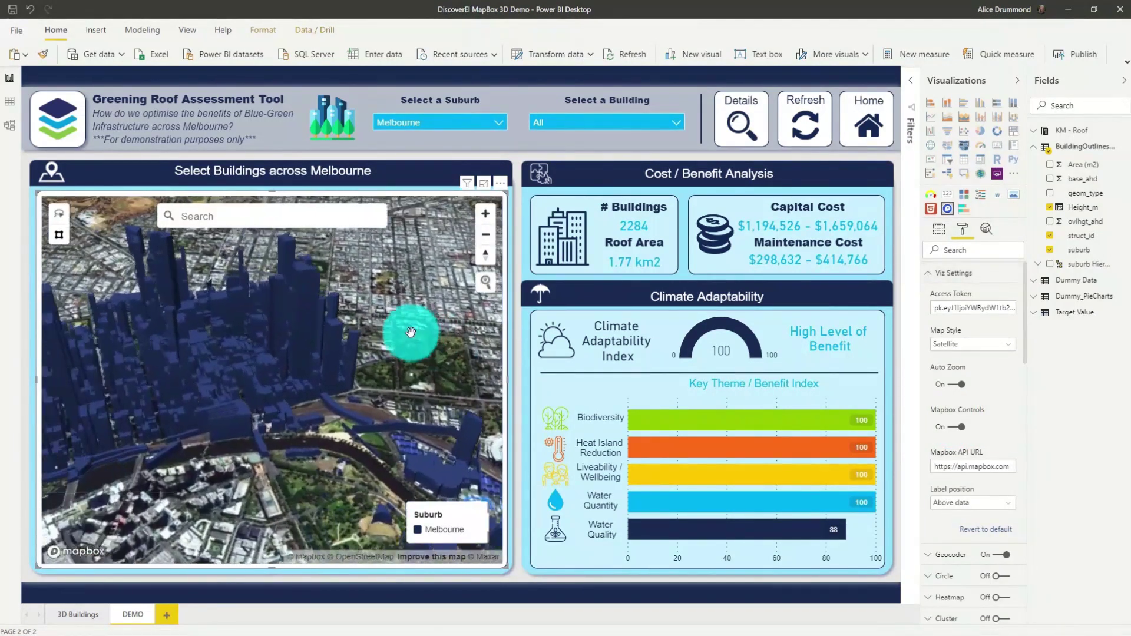
drag(411, 333, 435, 339)
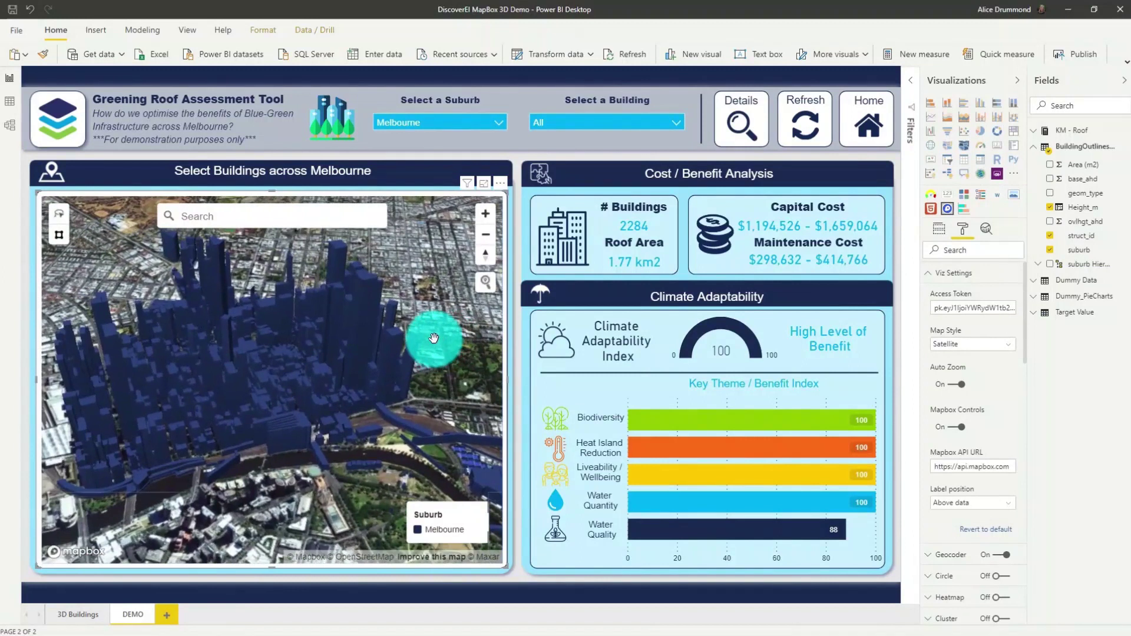
Add East Melbourne and South Yarra to Melbourne in the Select a Suburb slicer
click(499, 120)
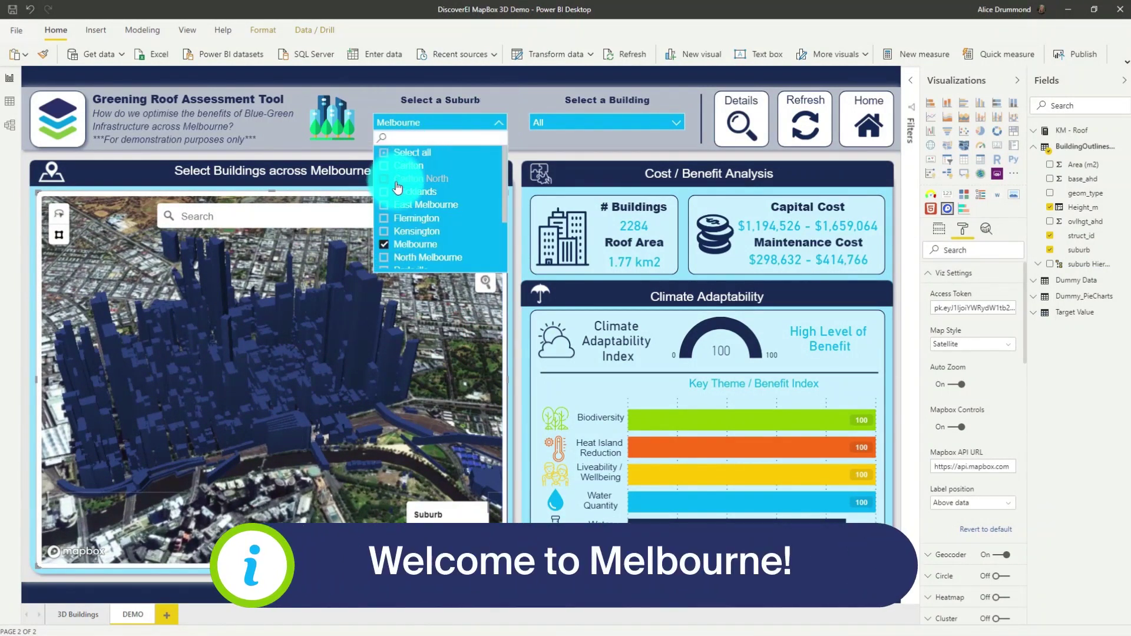
click(393, 206)
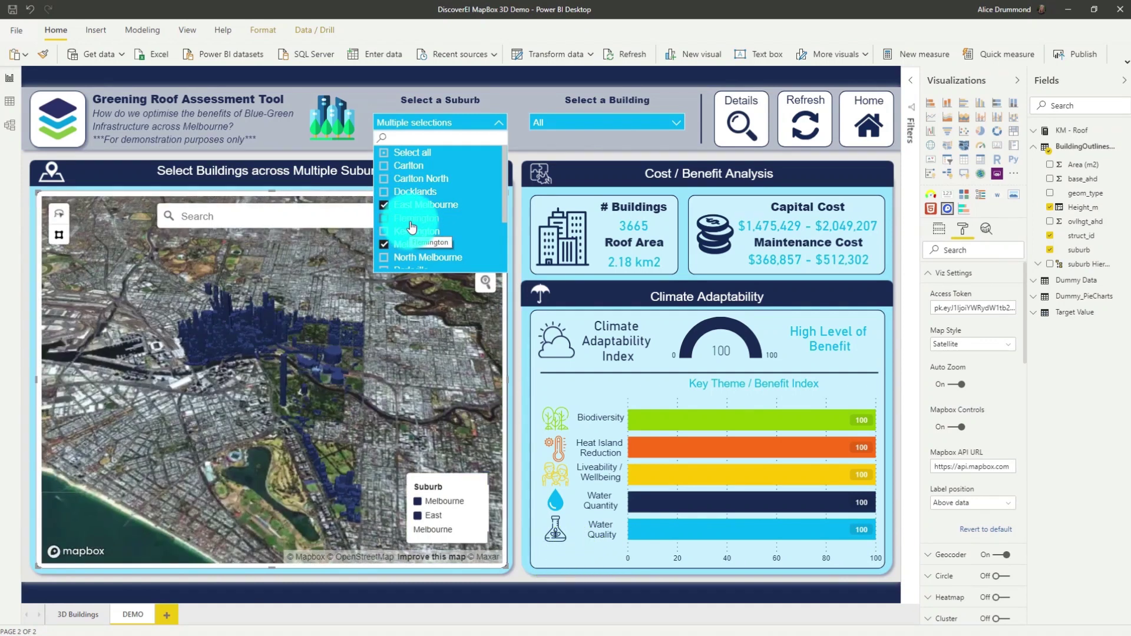
scroll(411, 227, down, 3)
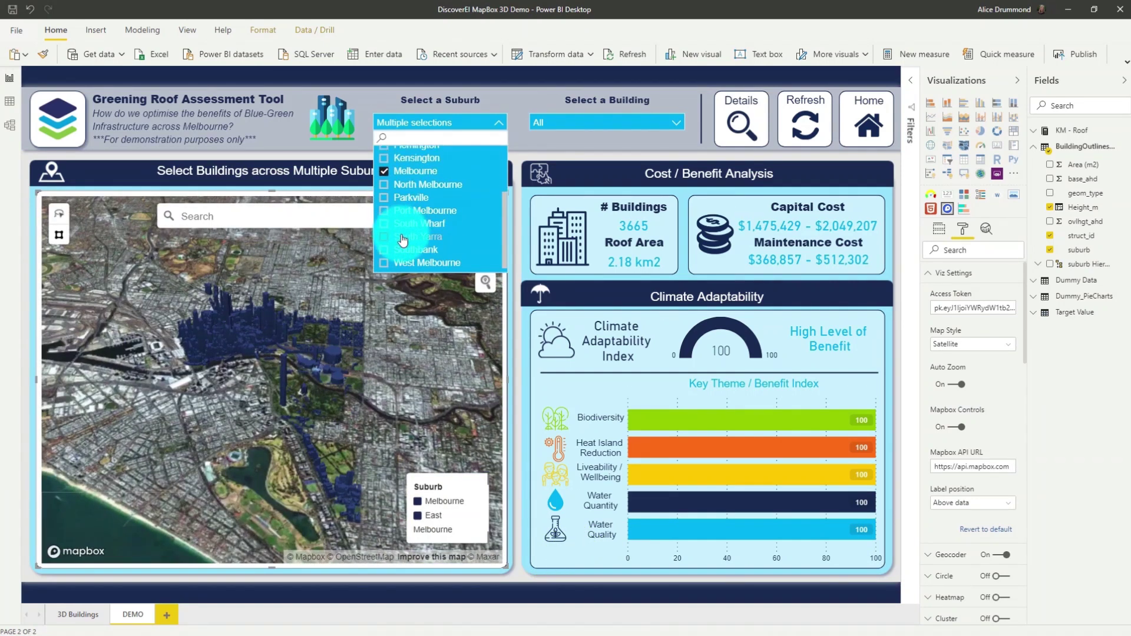
click(351, 397)
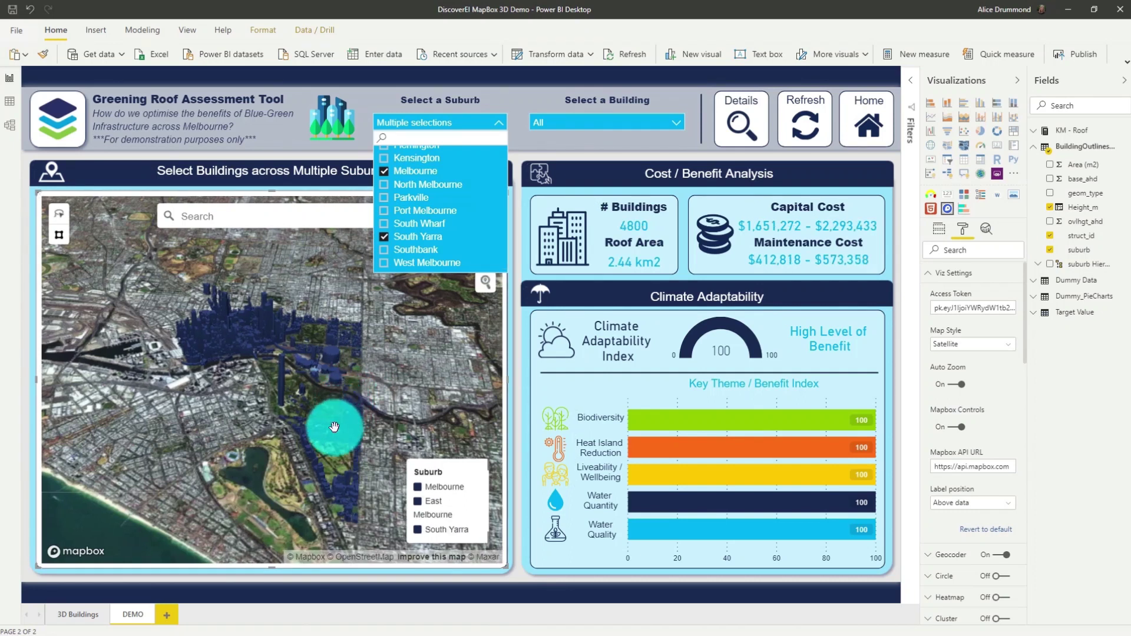
scroll(359, 450, up, 5)
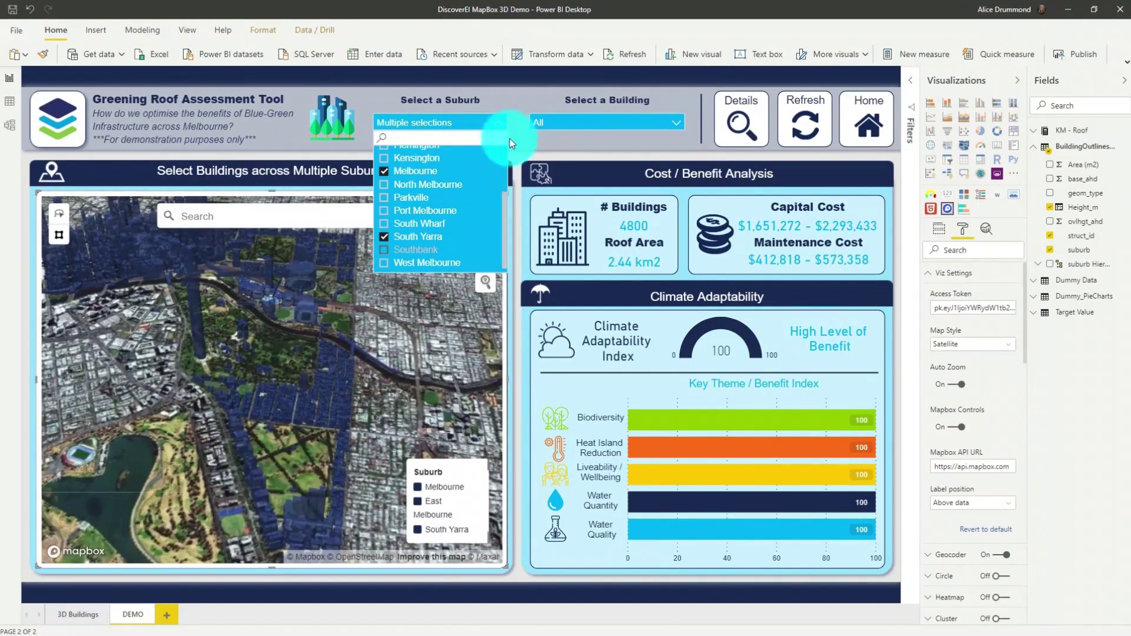
click(500, 123)
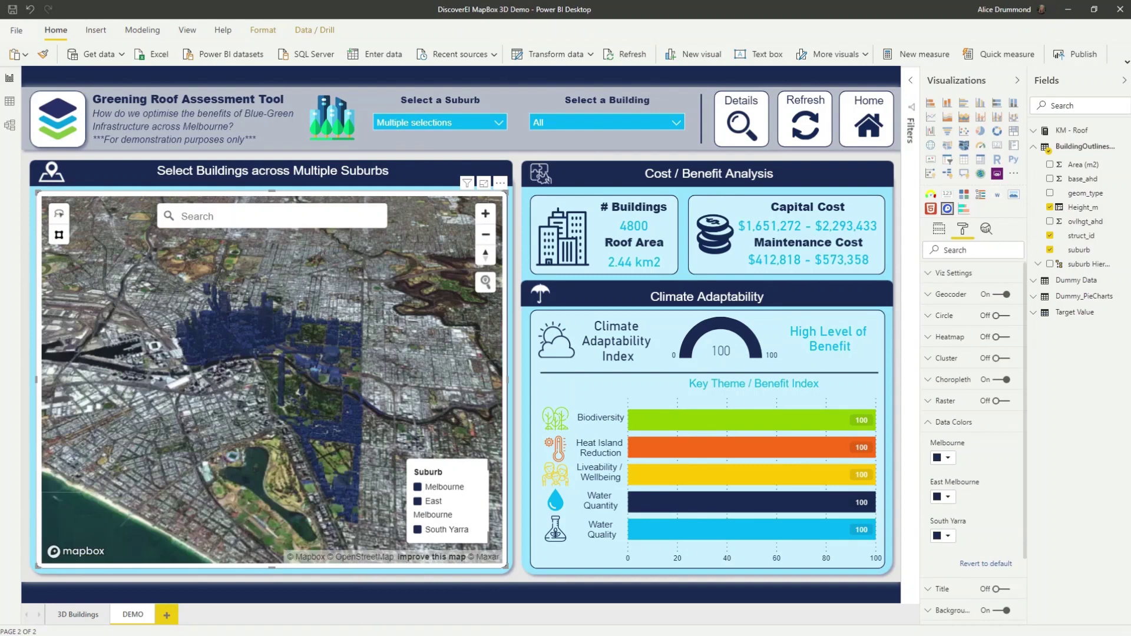
Make East Melbourne light blue and South Yarra green in Data Colors, then zoom toward them
click(949, 500)
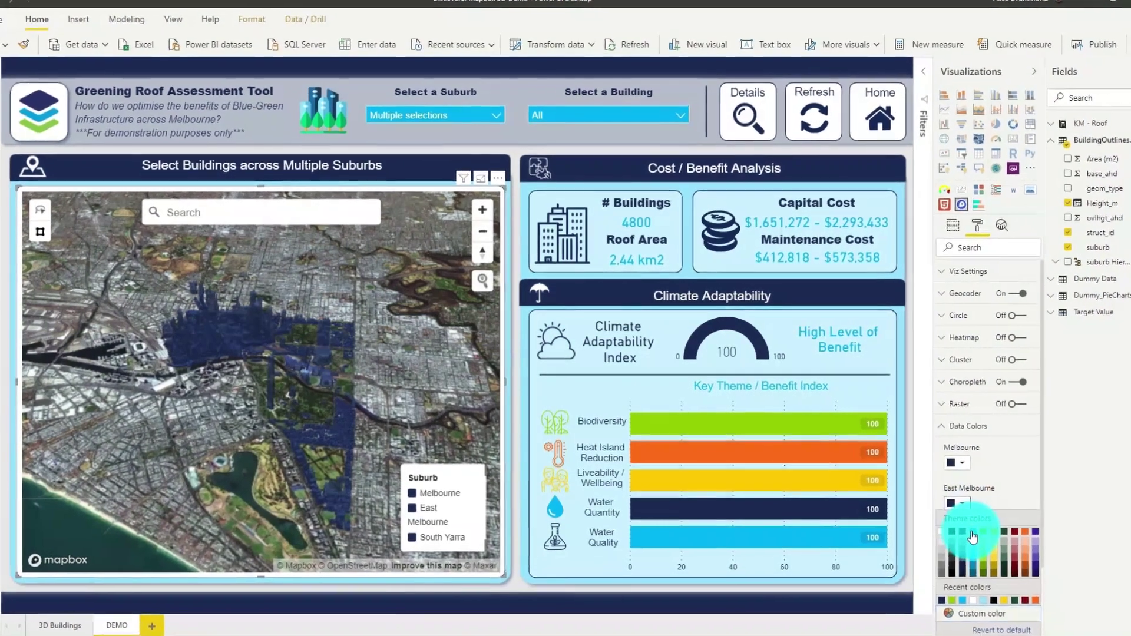
click(967, 524)
click(950, 535)
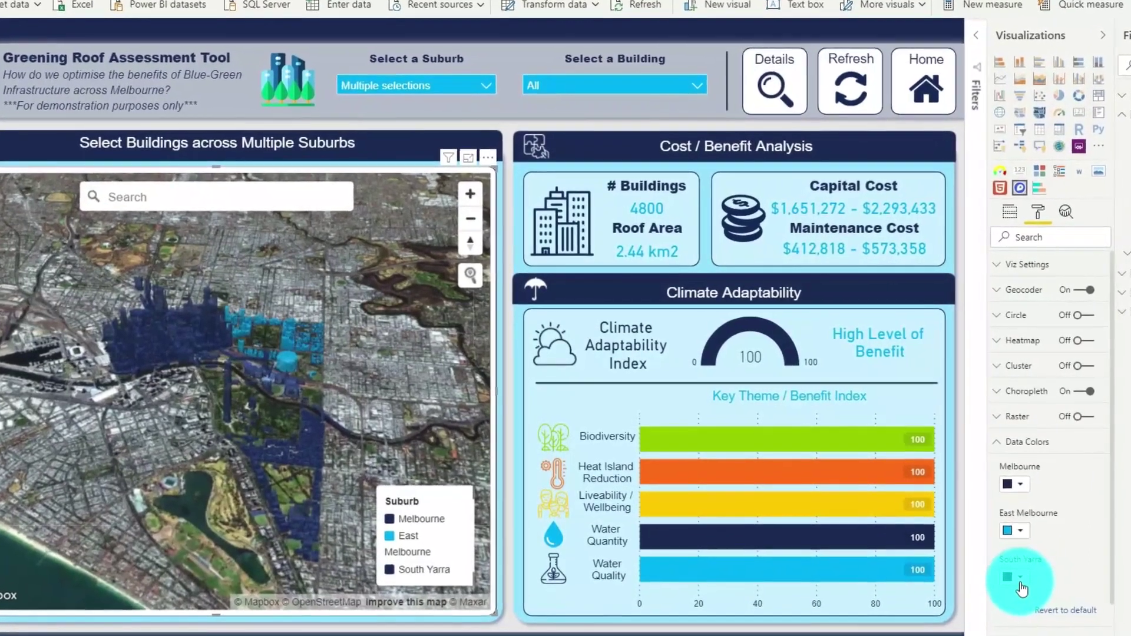
click(1021, 583)
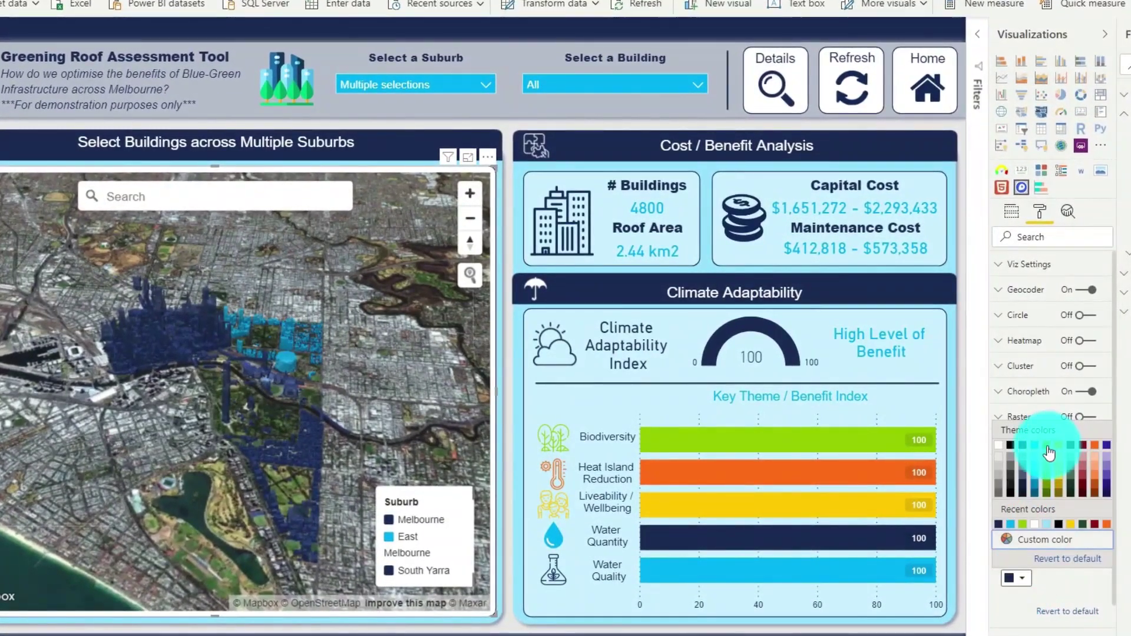
click(1047, 446)
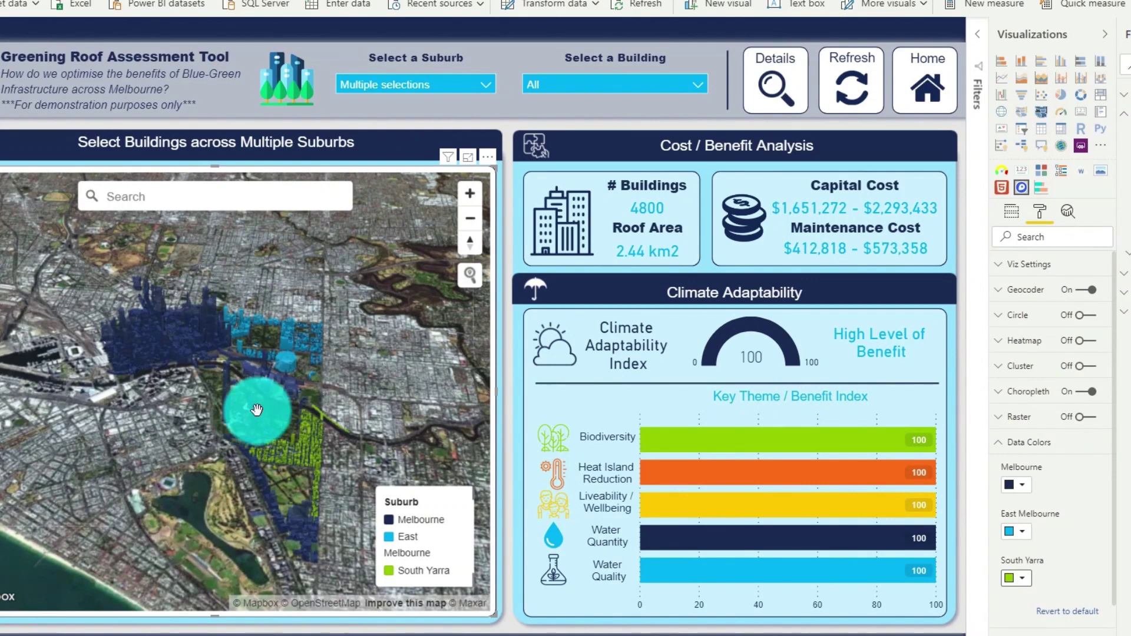
scroll(262, 409, up, 5)
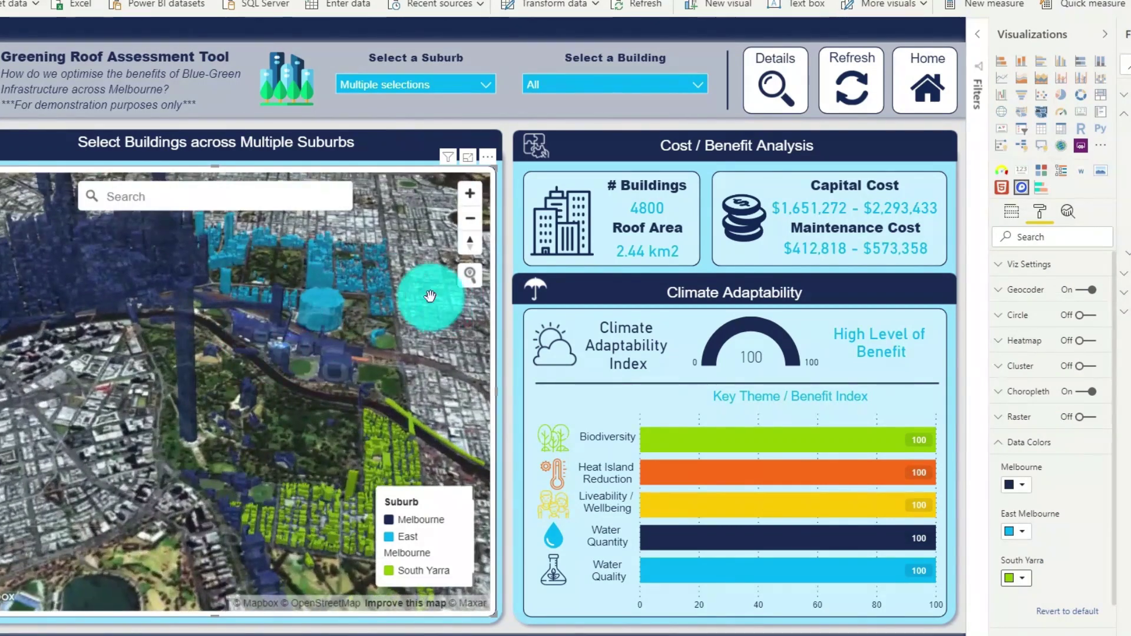
scroll(421, 288, up, 3)
drag(405, 282, 380, 410)
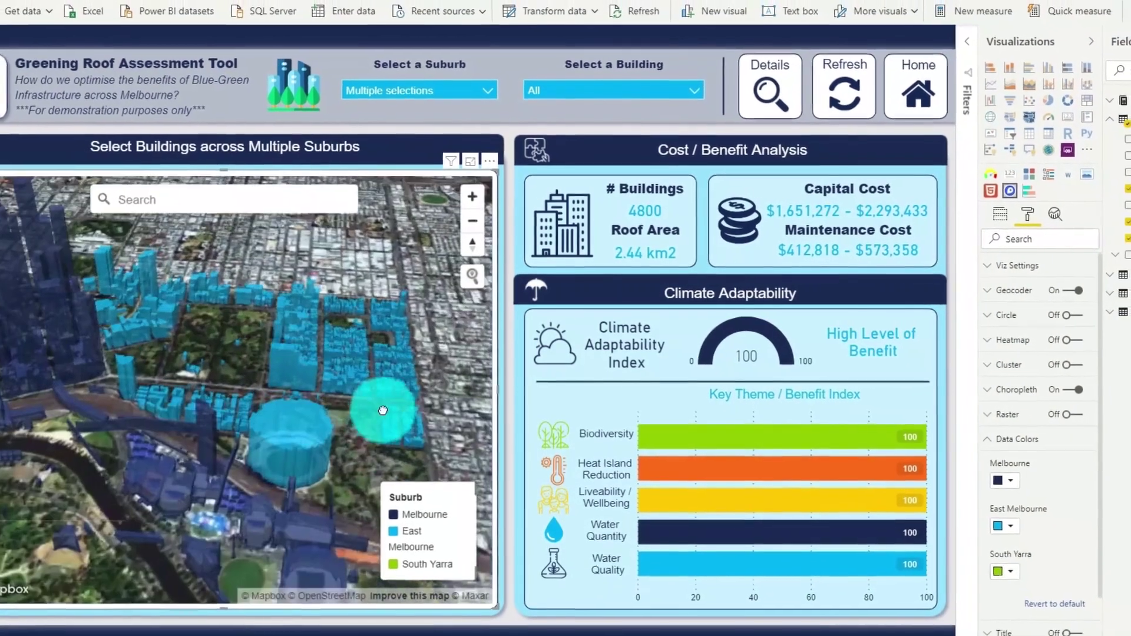
drag(344, 364, 330, 296)
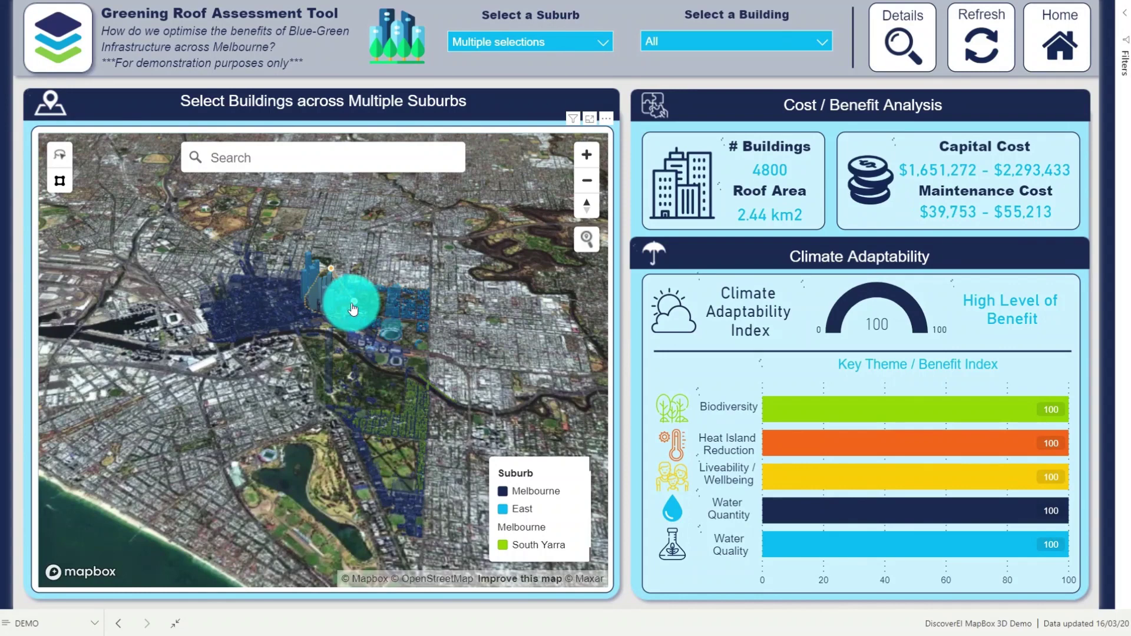
Lasso a cluster of buildings to narrow the dashboard to 206 buildings, then rotate the view
drag(353, 304, 347, 300)
scroll(339, 297, up, 8)
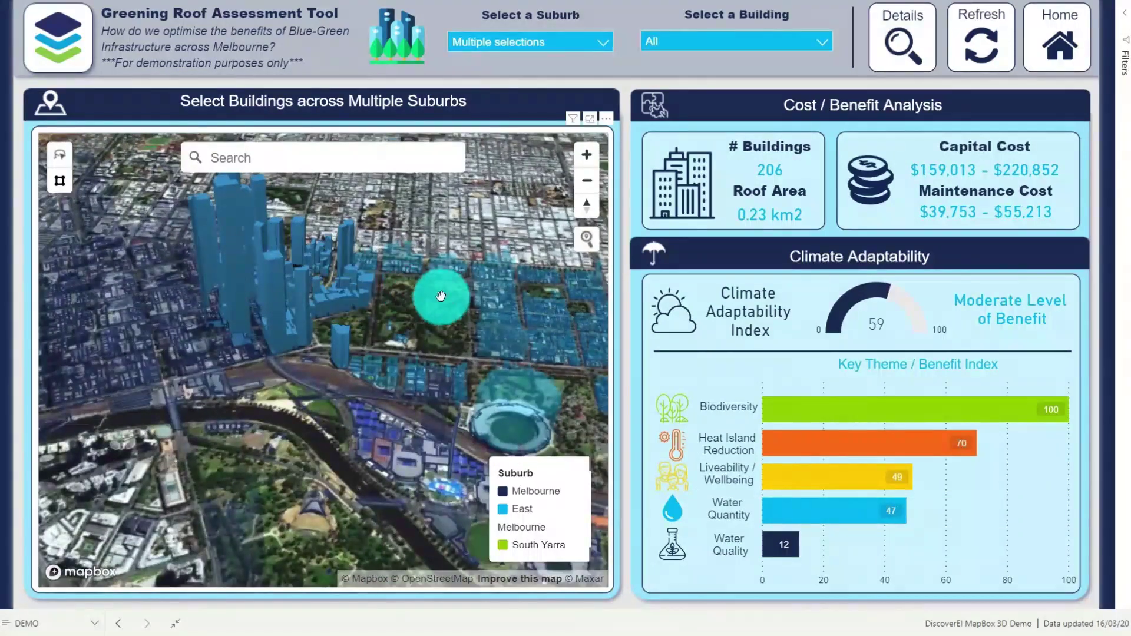
drag(441, 296, 308, 303)
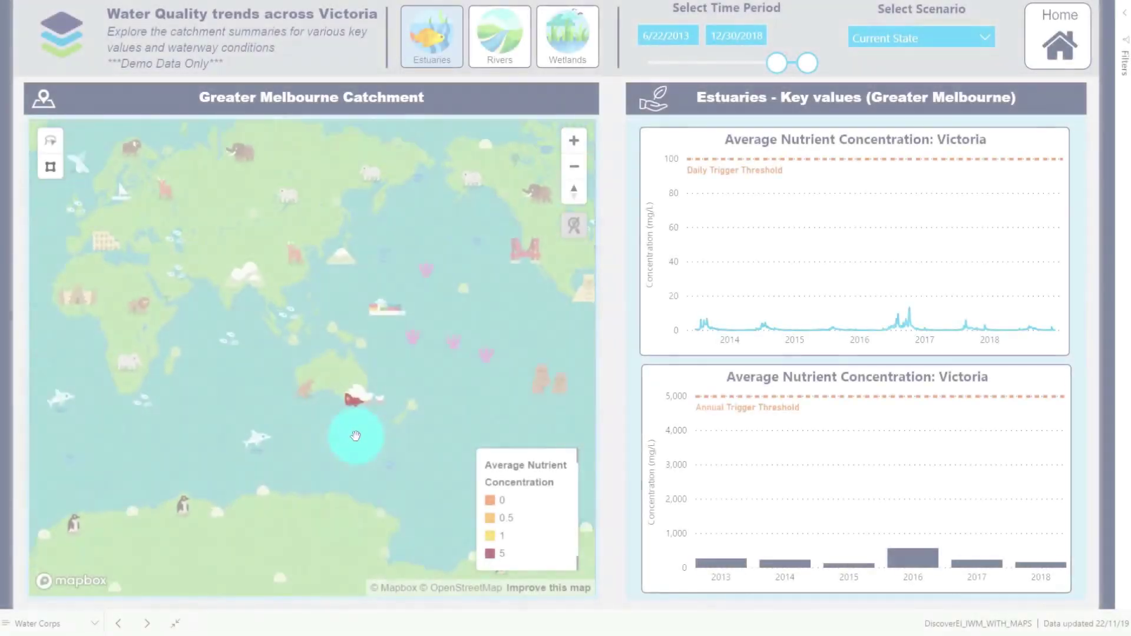
Zoom the water quality map onto Victoria and select the North East Water catchment
scroll(355, 439, up, 3)
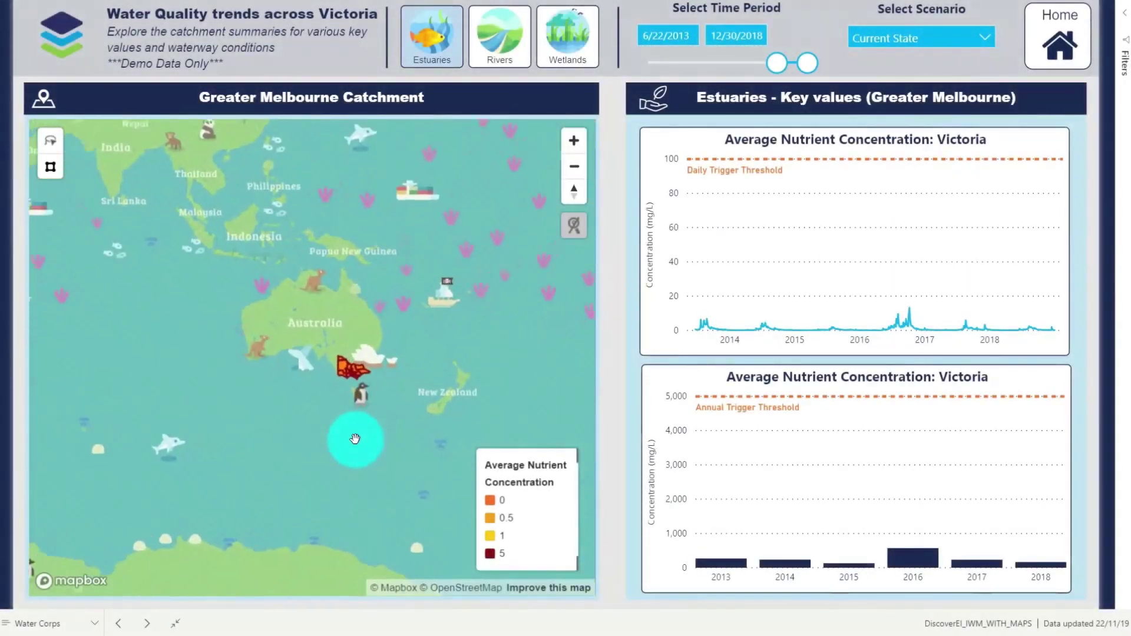
scroll(355, 439, up, 5)
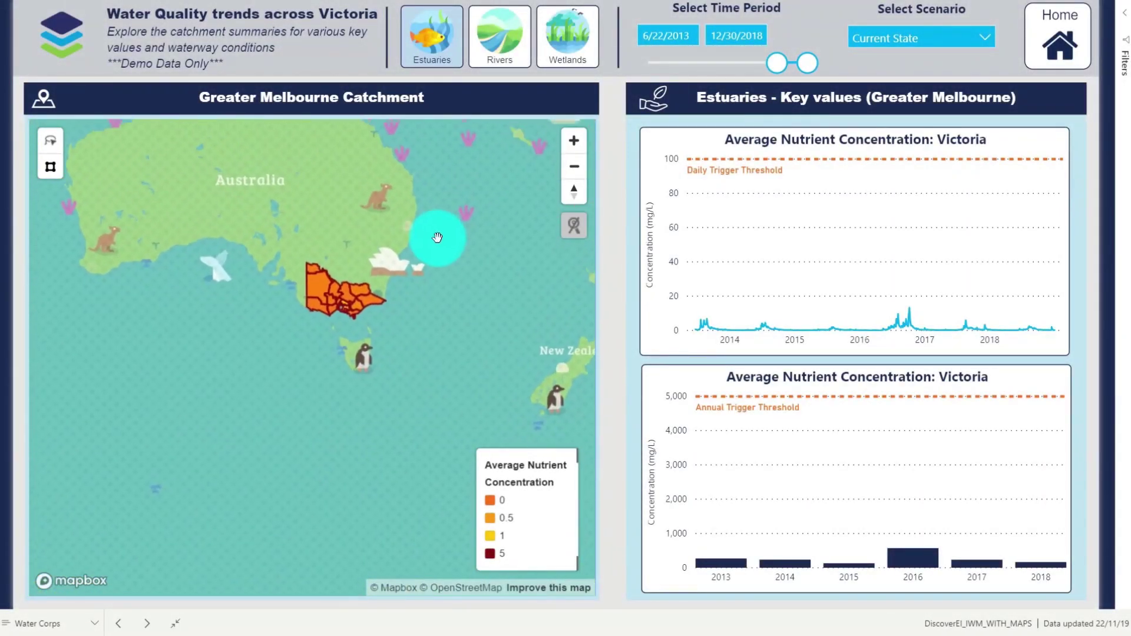
drag(437, 237, 432, 253)
scroll(432, 252, up, 2)
scroll(355, 394, up, 4)
drag(200, 369, 188, 420)
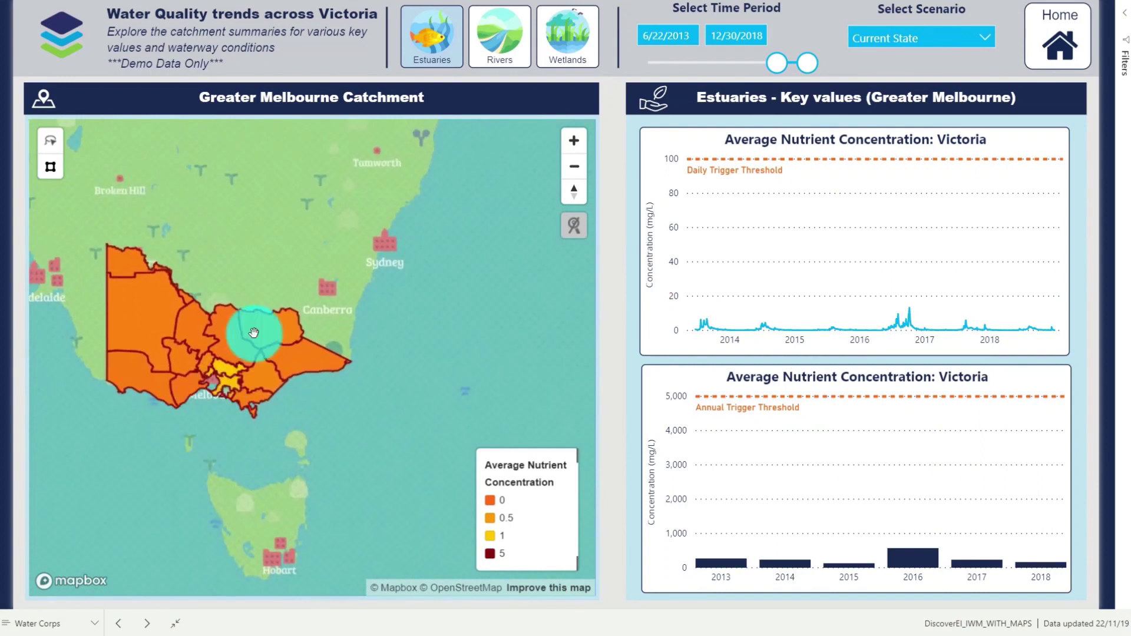
click(261, 370)
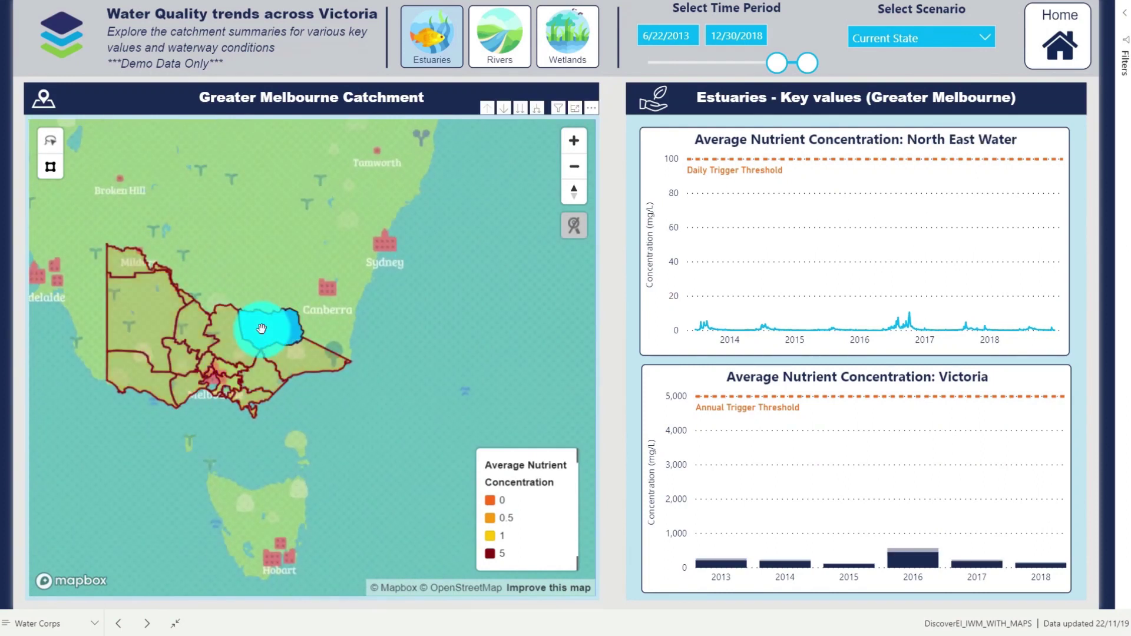
Drill into Yarra Valley Water postcodes, show river assets, and pan around Melbourne
scroll(261, 328, up, 5)
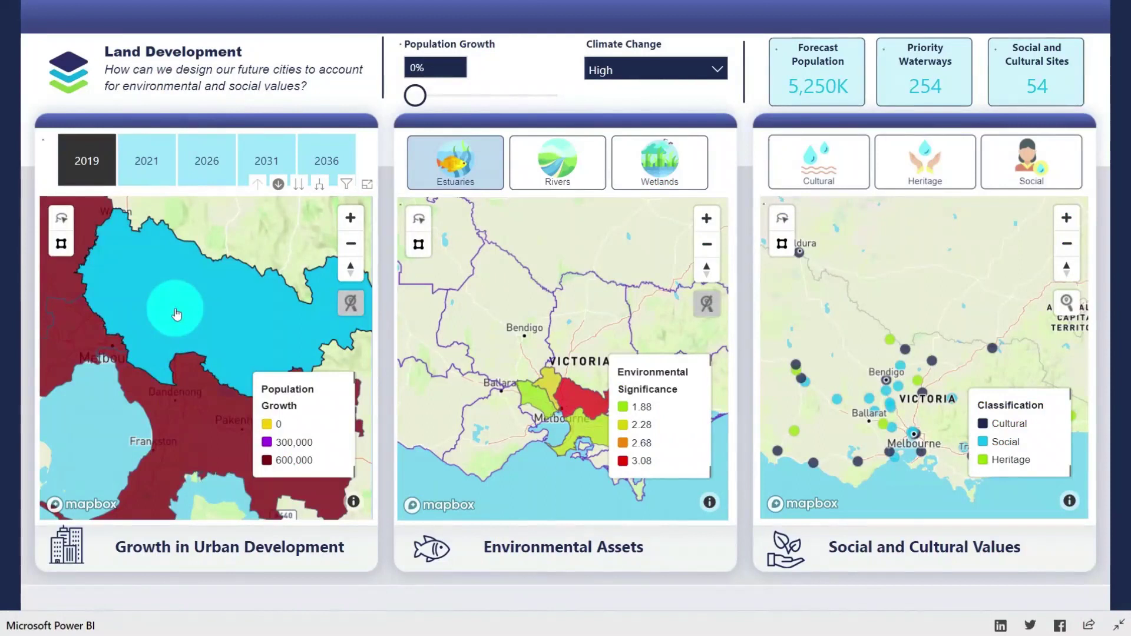
click(177, 314)
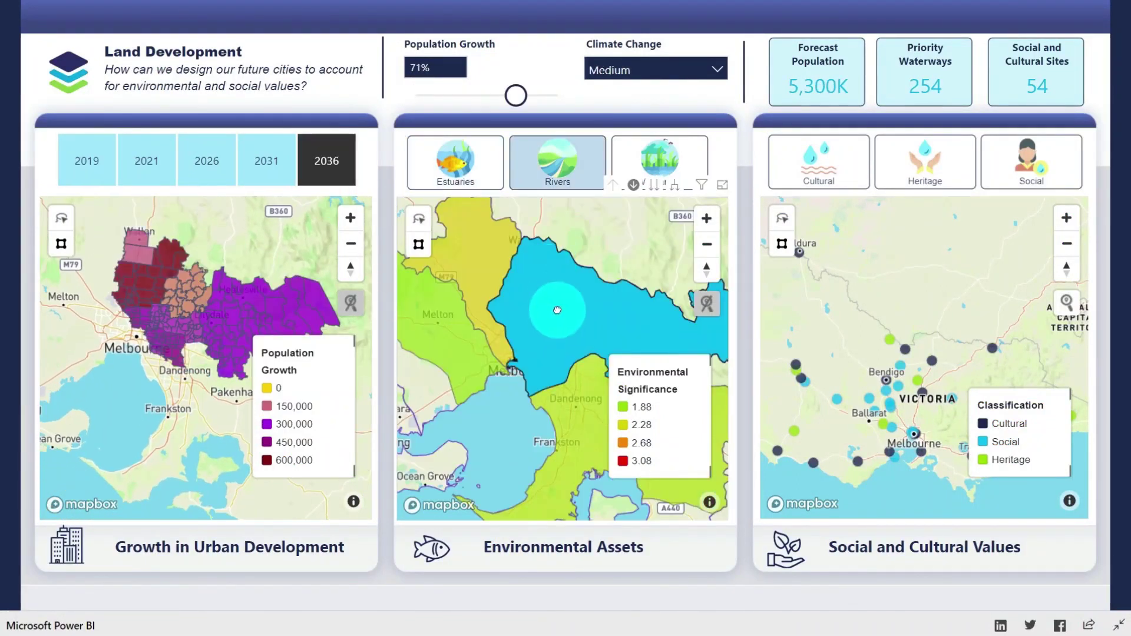
click(610, 269)
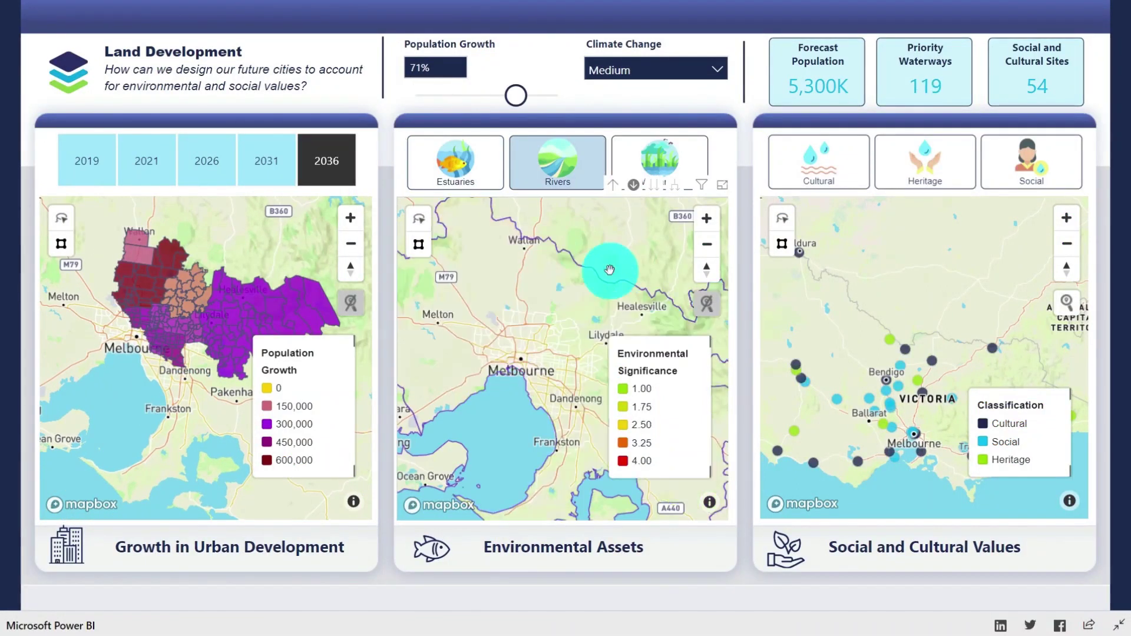
drag(631, 260, 576, 300)
scroll(528, 367, up, 5)
drag(576, 301, 551, 377)
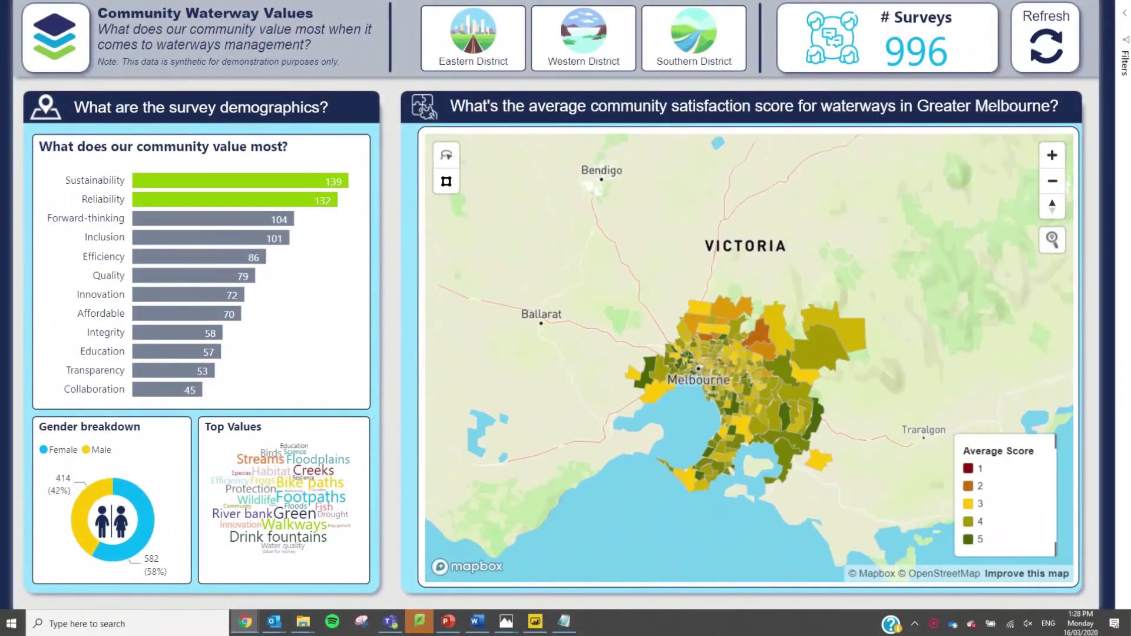
Filter the survey report to Eastern District, lasso the north-western suburbs, then clear the lasso selection
click(489, 83)
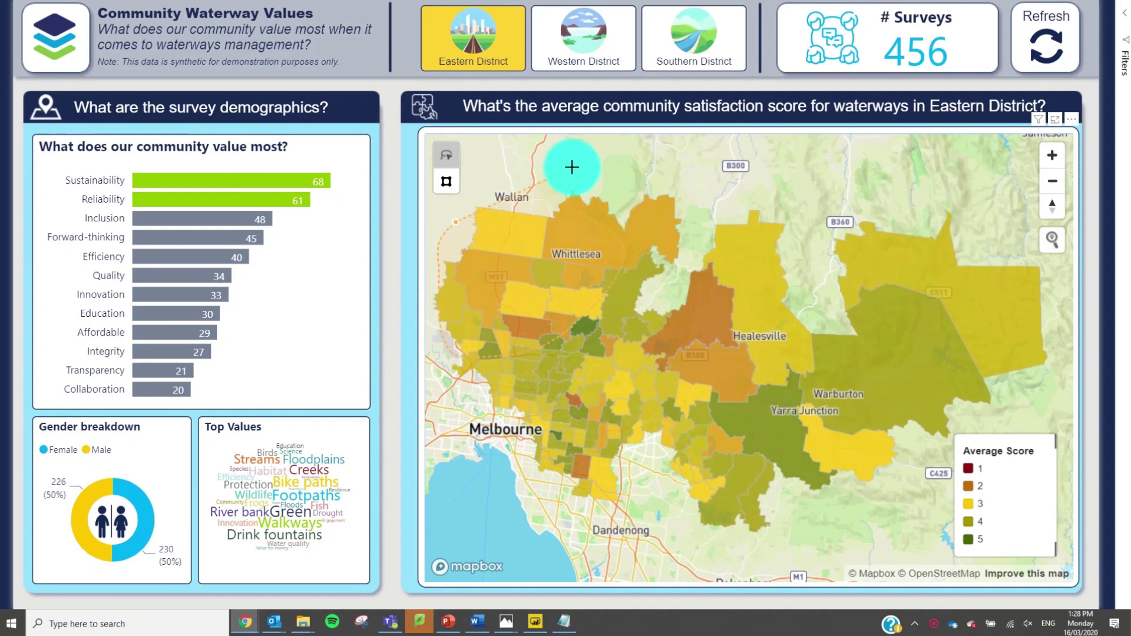
drag(572, 167, 574, 192)
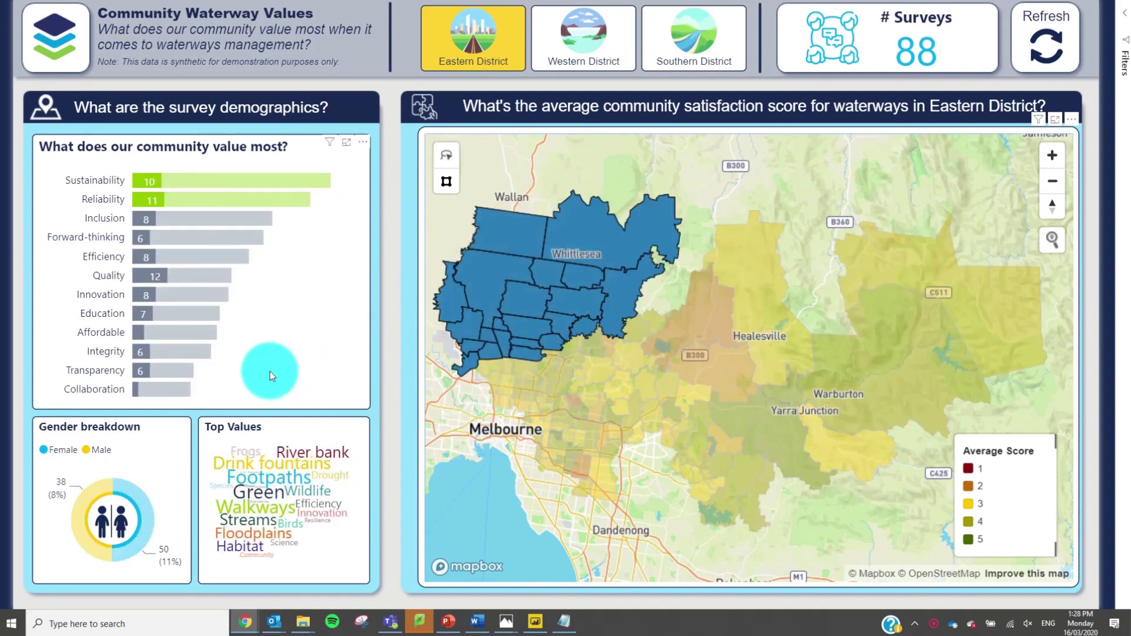
click(727, 197)
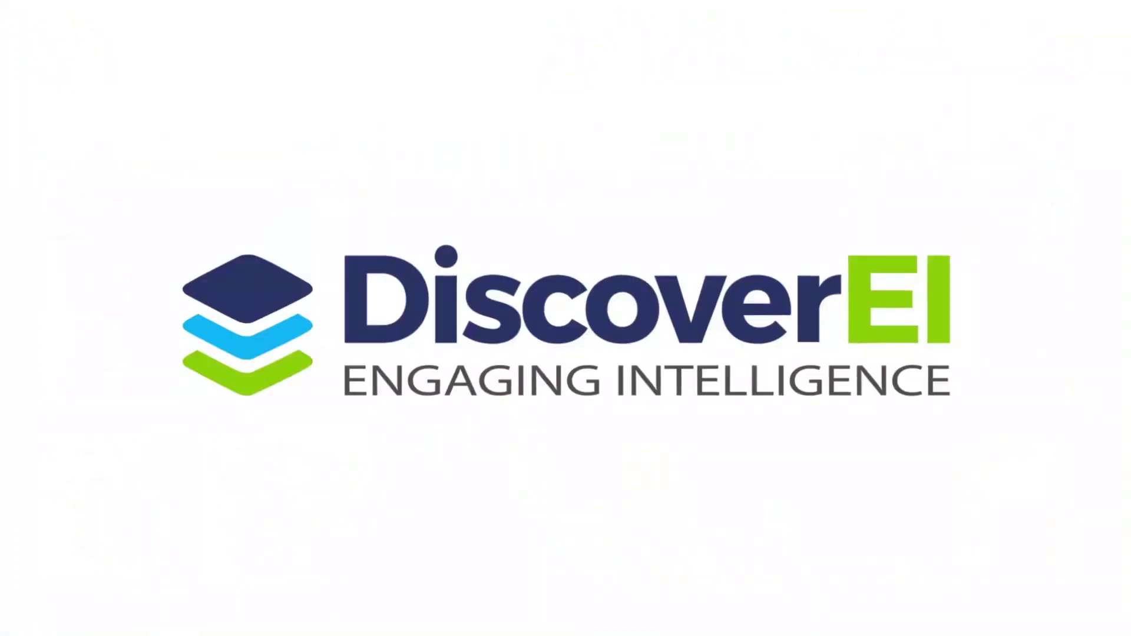